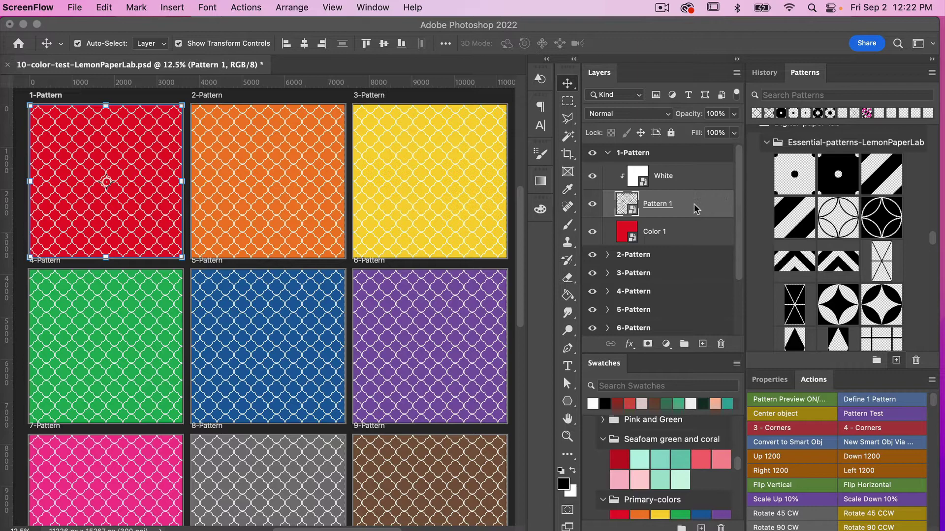
Fill the Pattern 1 smart object with the black-dots-on-transparent pattern and save it
double_click(631, 208)
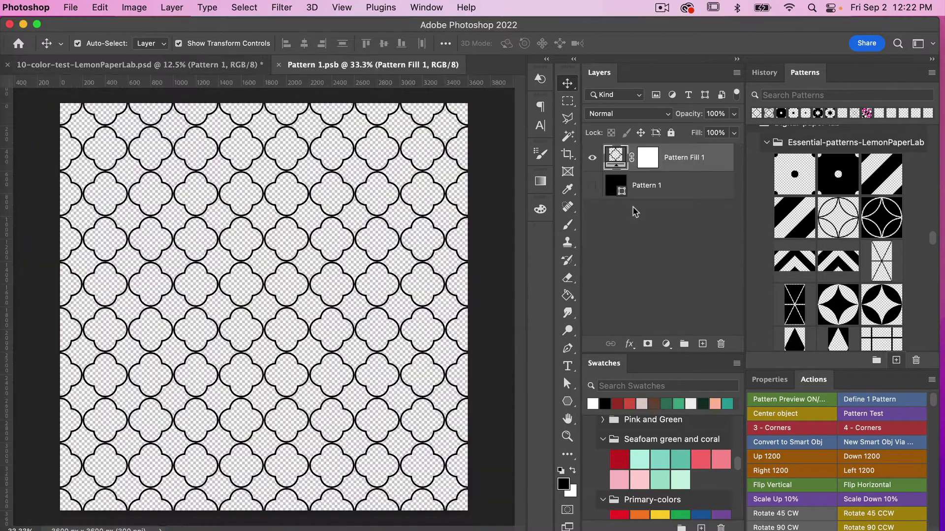
click(792, 175)
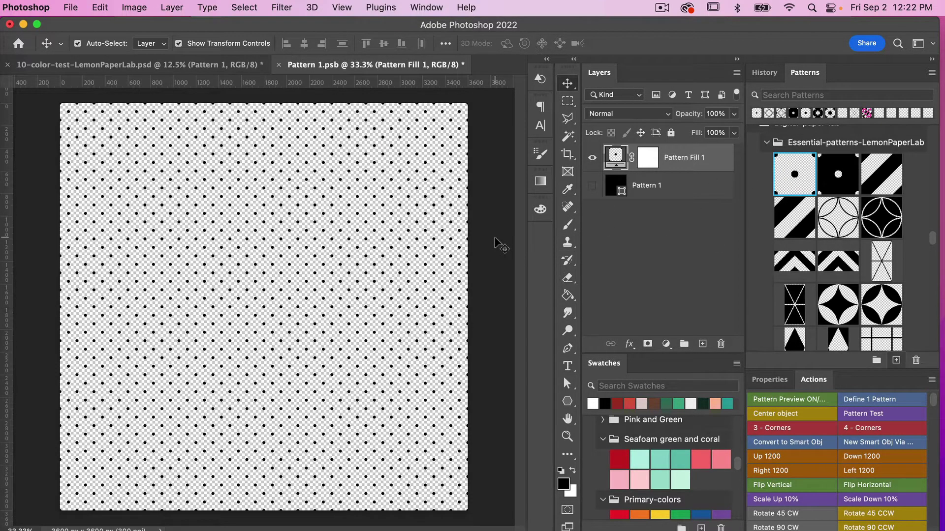
key(super+s)
Return to the ten-colour template and check the white polka dots in every square
key(ctrl+Tab)
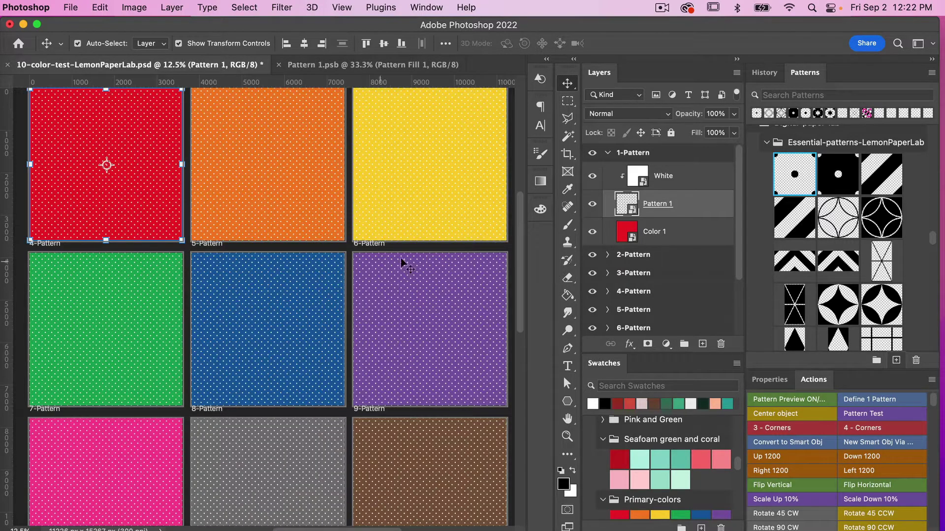
scroll(403, 260, up, 2)
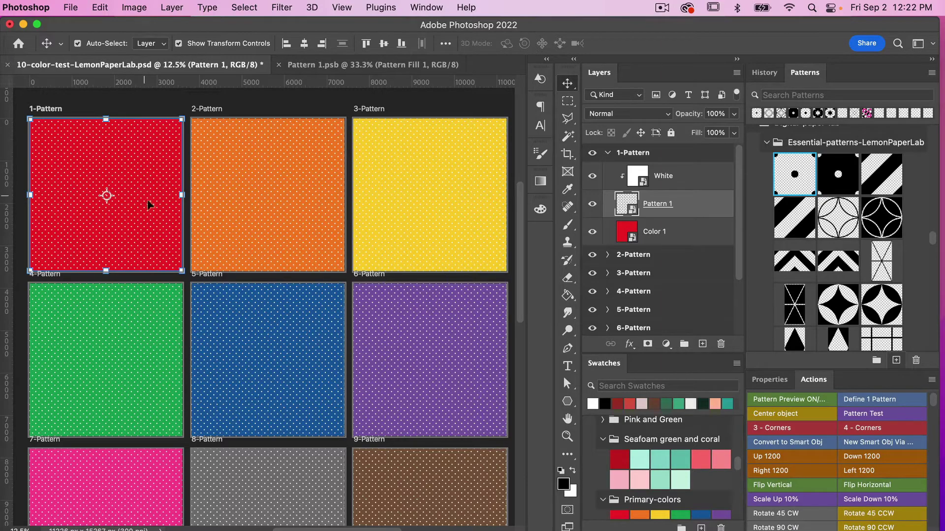
scroll(154, 208, up, 2)
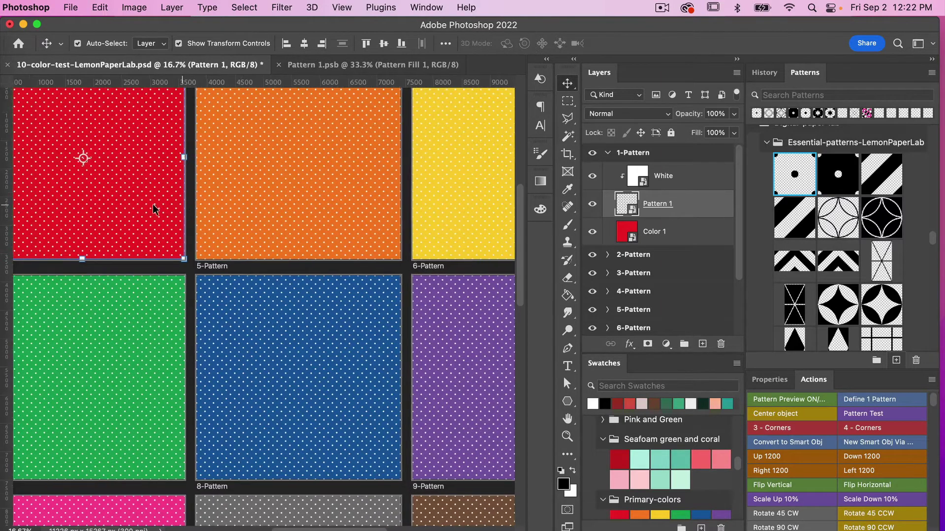
scroll(153, 204, down, 1)
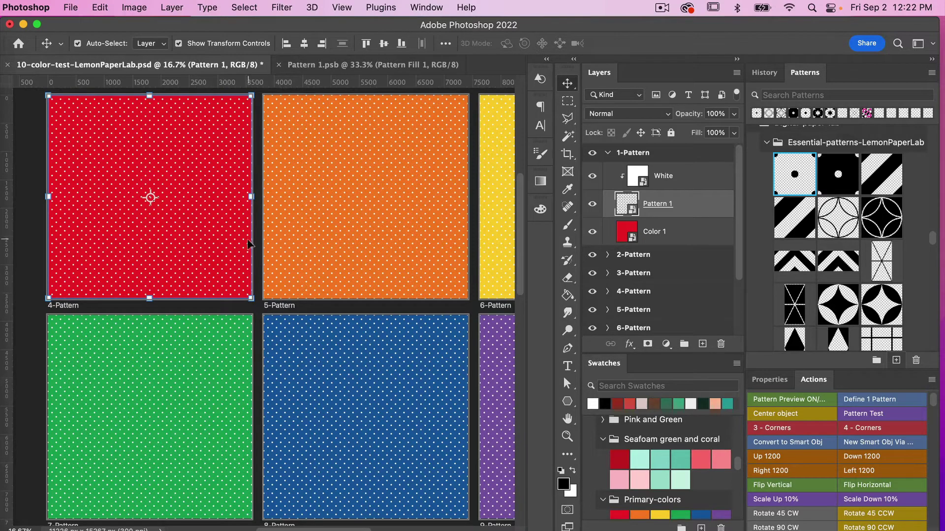
scroll(253, 231, up, 1)
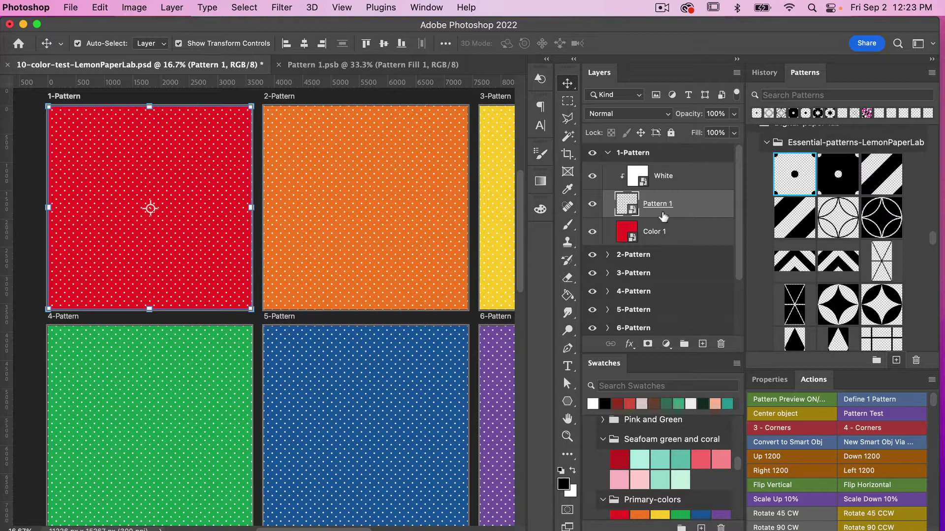
Switch Pattern 1.psb to the inverse white-dots-on-black pattern and save it
click(397, 65)
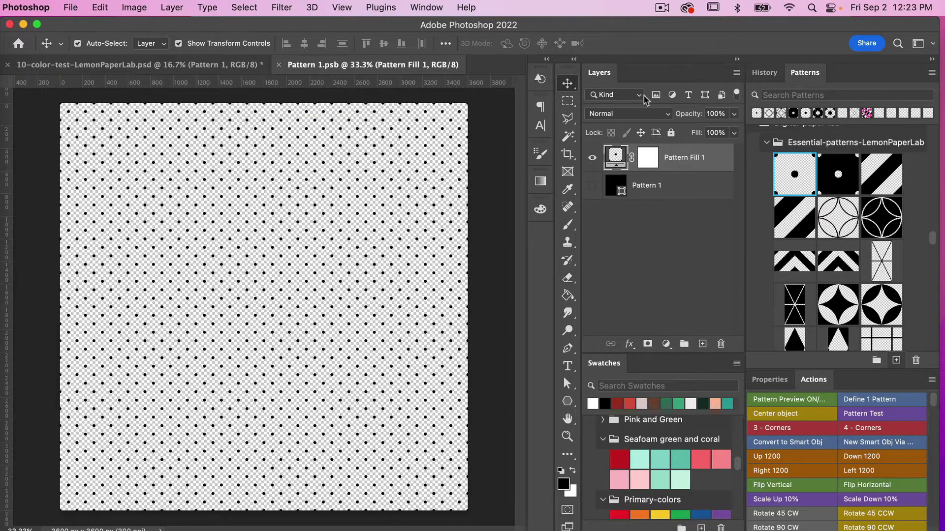
click(842, 178)
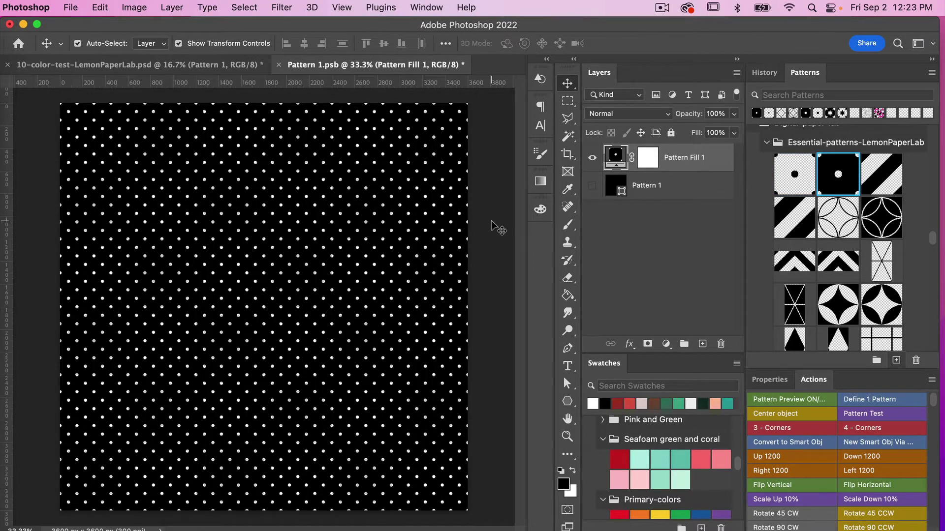
key(super+s)
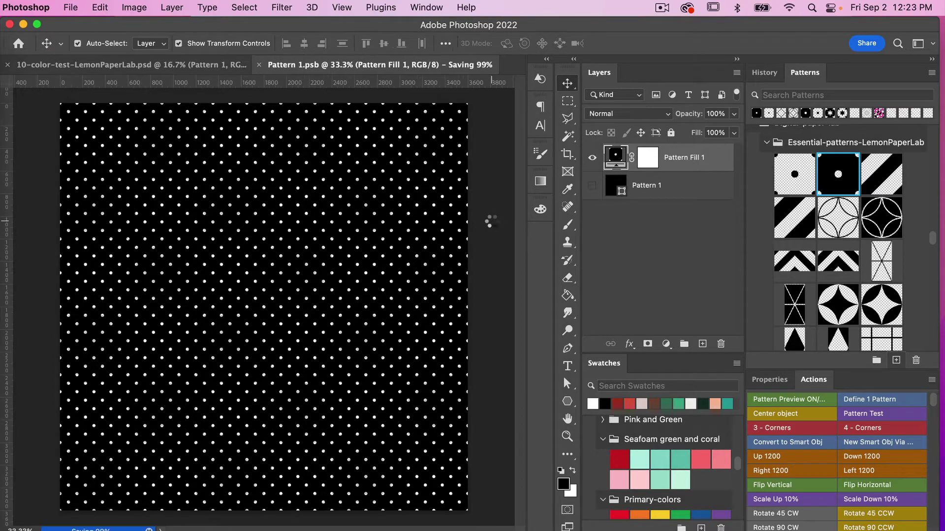
Zoom in and out on the template to inspect the coloured dots on white
click(190, 59)
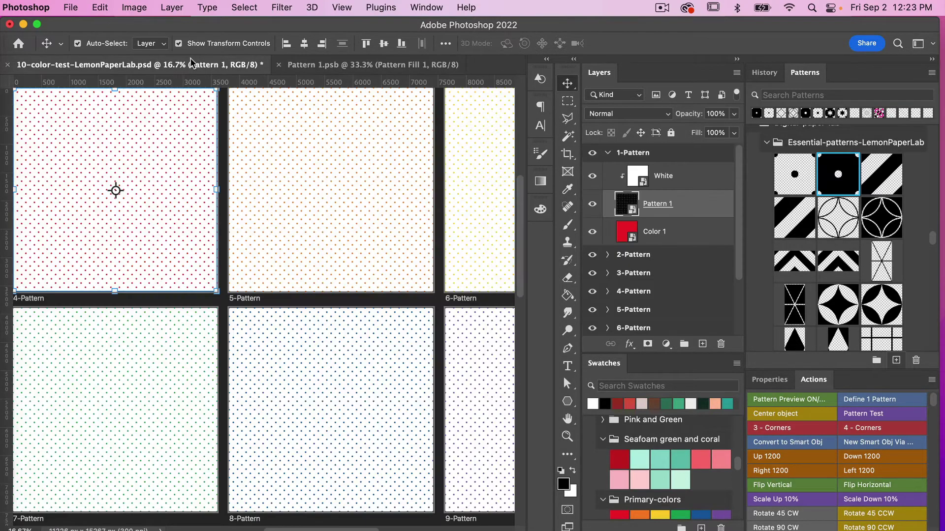
scroll(348, 224, up, 2)
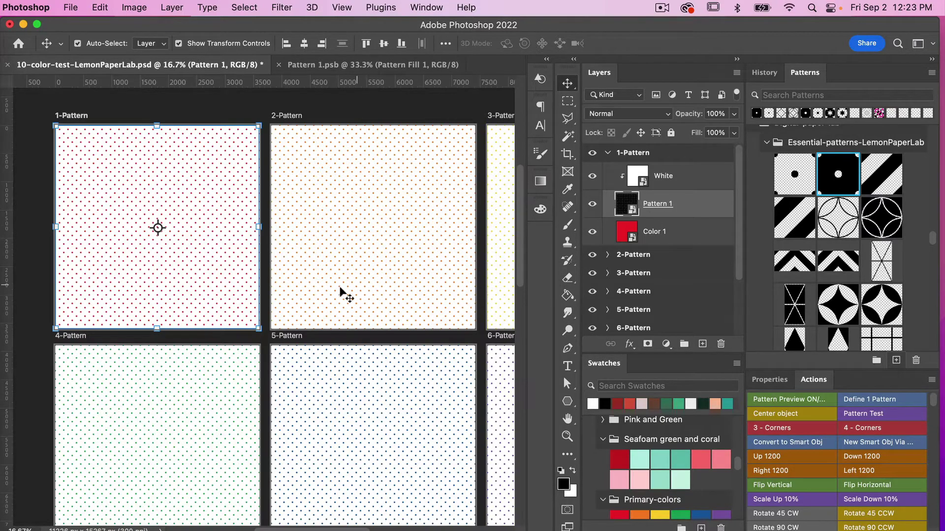
key(super+equal)
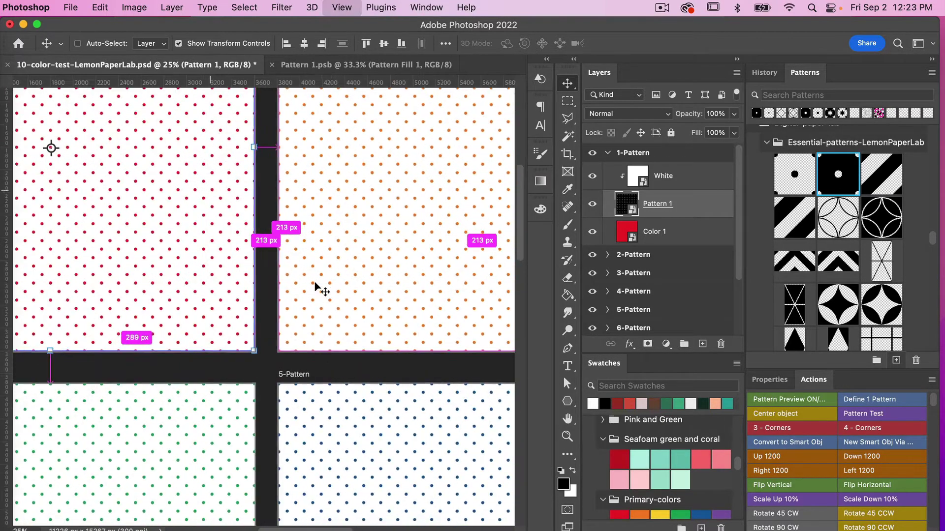
key(super+equal)
scroll(428, 404, down, 6)
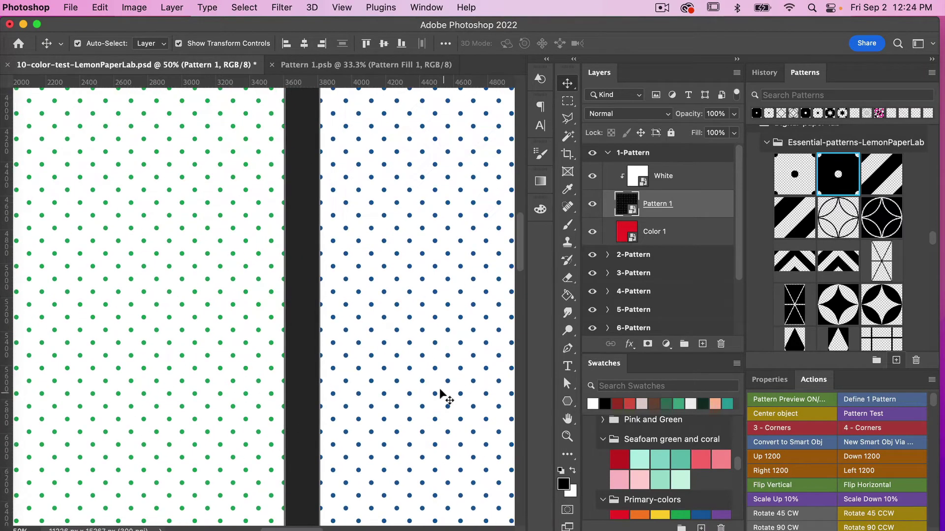
key(super+minus)
key(super+minus)
key(super+minus)
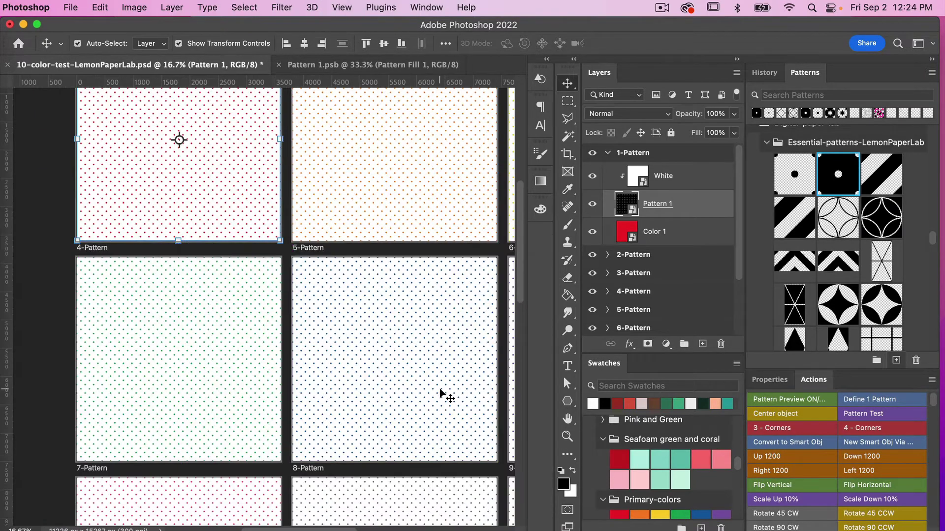
scroll(441, 393, up, 5)
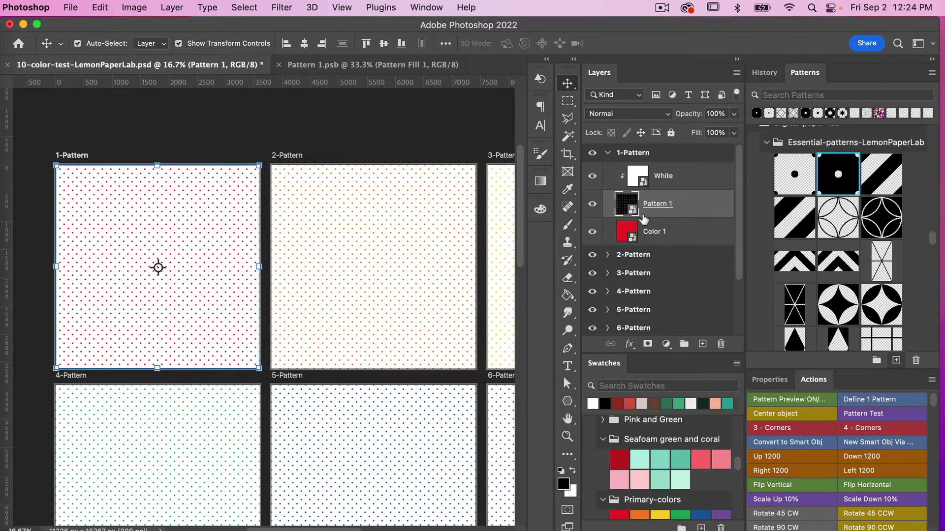
Apply the interlocking-circles pattern in Pattern 1.psb and save it
click(392, 65)
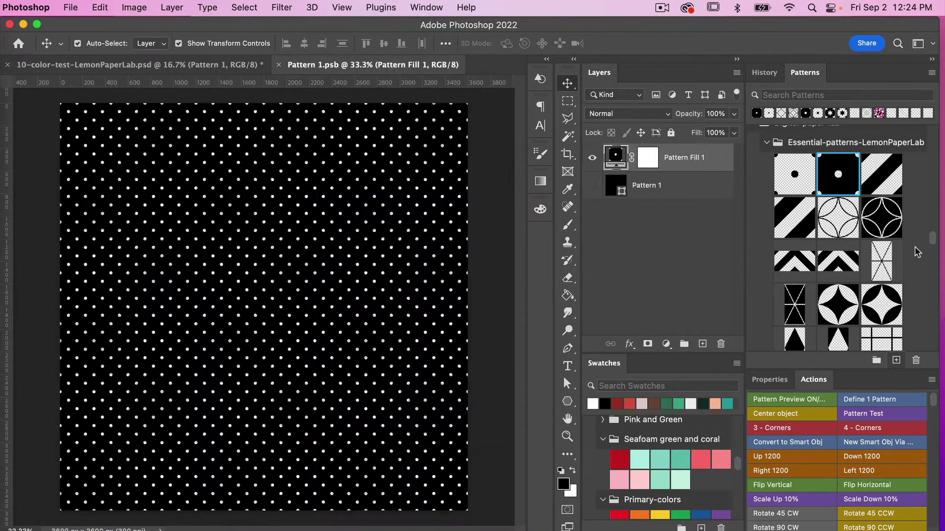
scroll(865, 271, down, 5)
scroll(865, 270, down, 6)
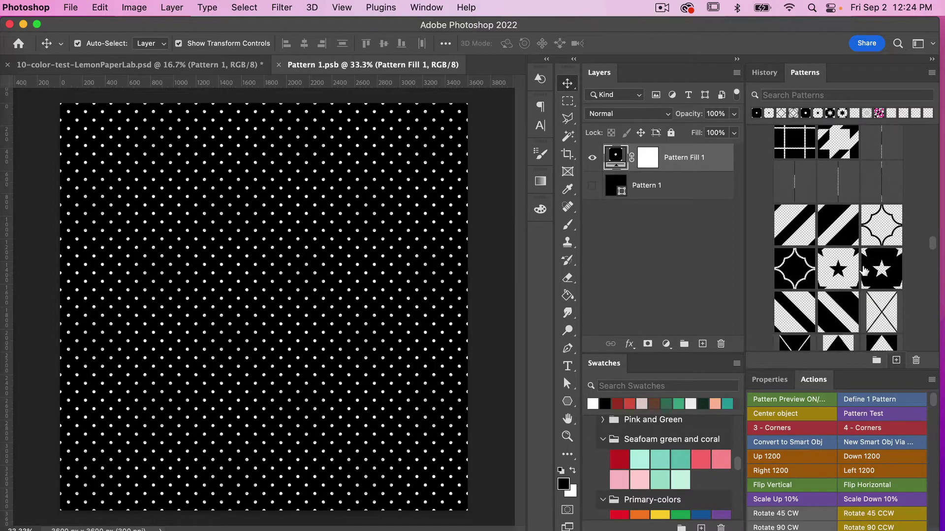
click(838, 290)
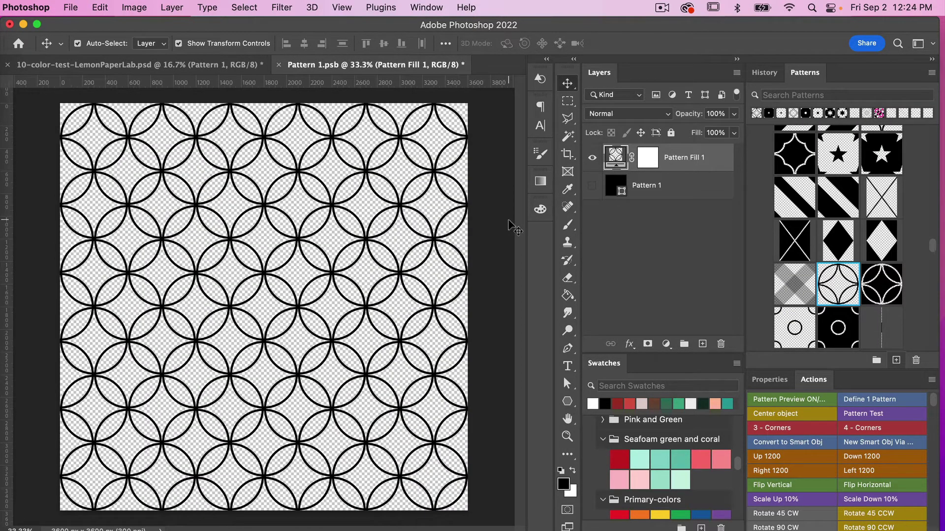
key(cmd+s)
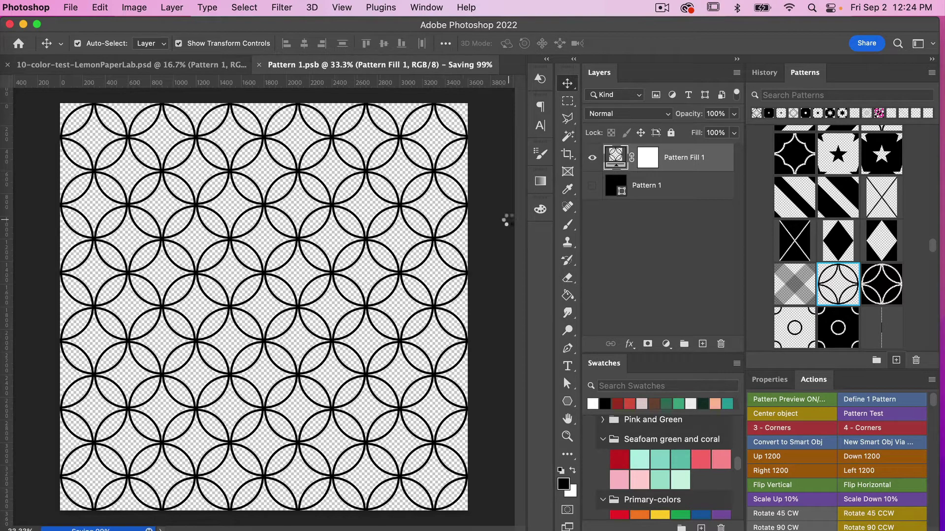
Preview the interlocking-circle design in the ten-colour template
click(190, 61)
scroll(246, 275, left, 3)
scroll(246, 275, down, 2)
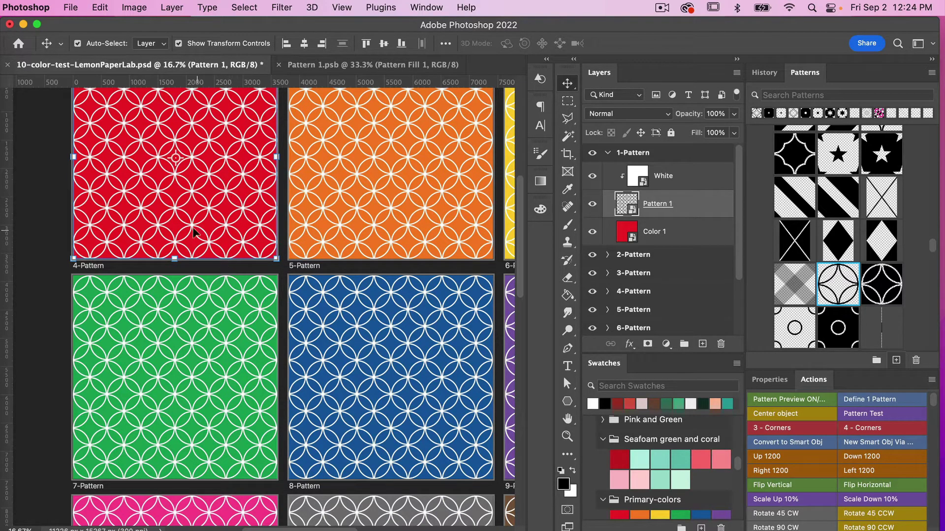
scroll(217, 184, up, 2)
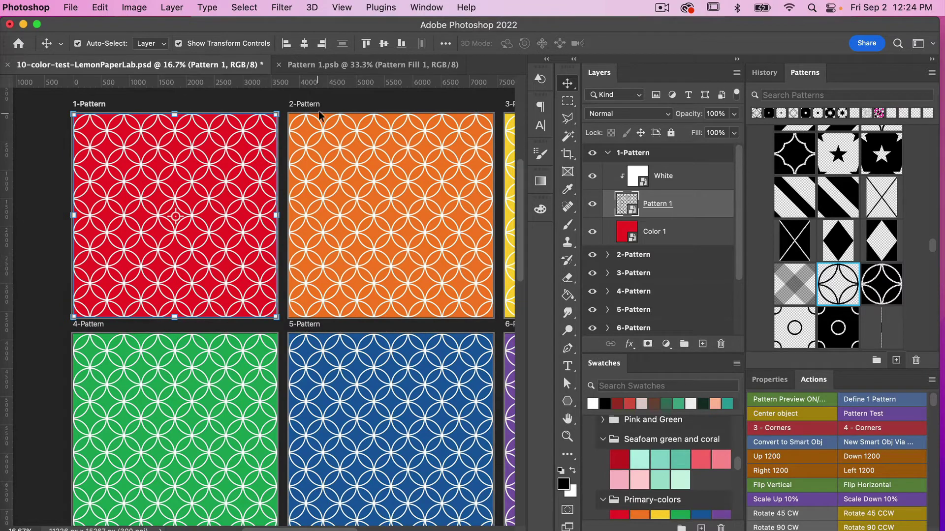
Swap Pattern 1.psb to the inverse white-circles-on-black pattern and save it
click(346, 72)
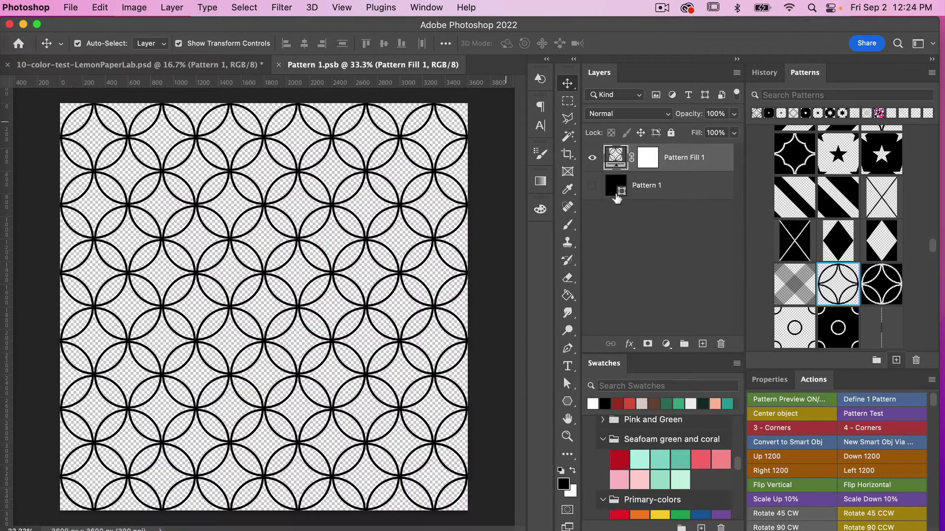
click(881, 282)
key(super+s)
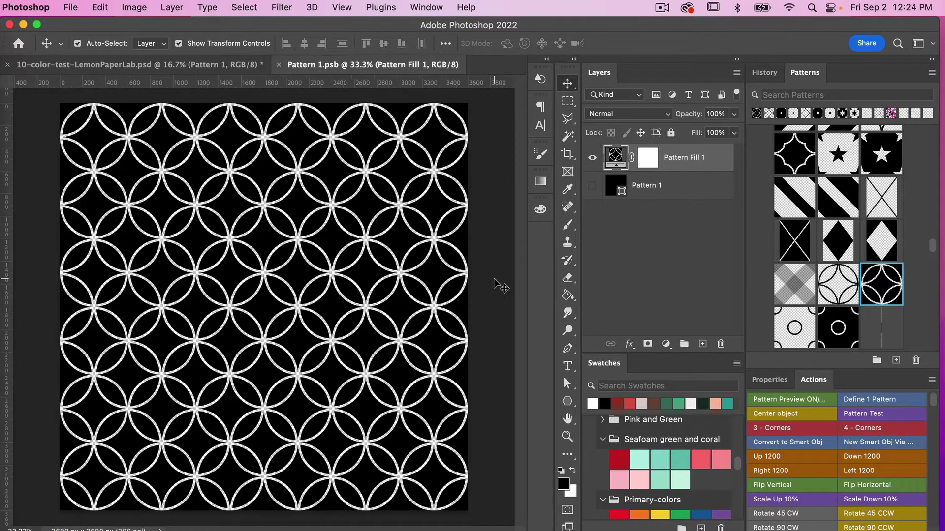
Bring 10-color-test-LemonPaperLab.psd forward and scroll to view its top circle-pattern boards
click(241, 65)
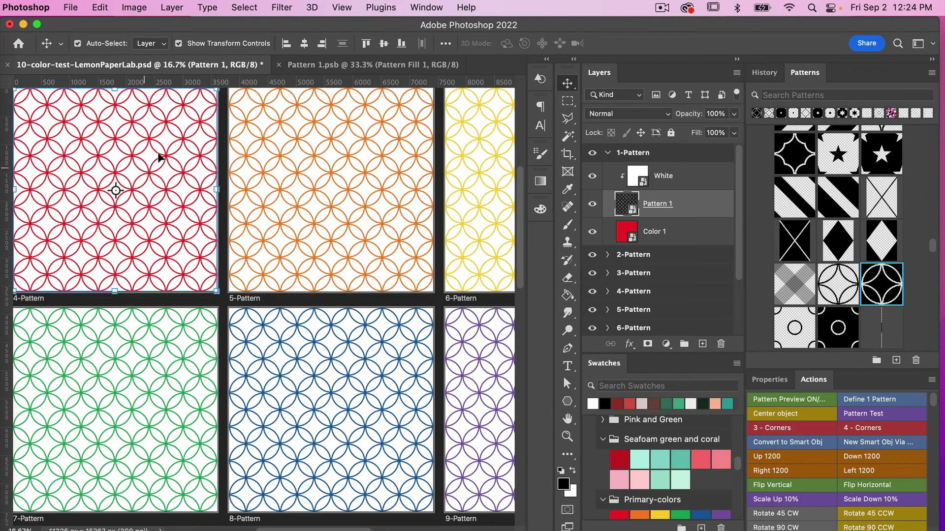
scroll(372, 235, up, 3)
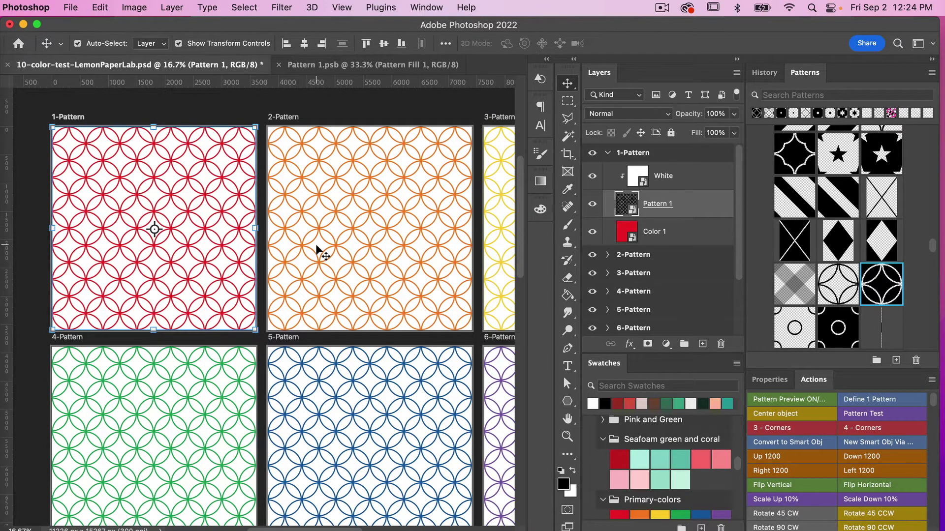
scroll(354, 261, down, 1)
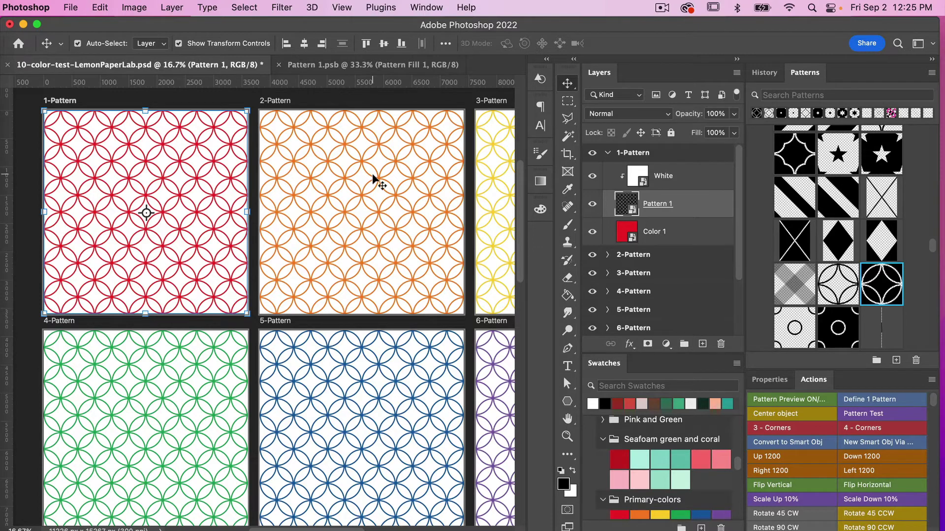
Create a new transparent 1200 × 1200 px, 300 ppi document via File > New
click(71, 8)
click(77, 26)
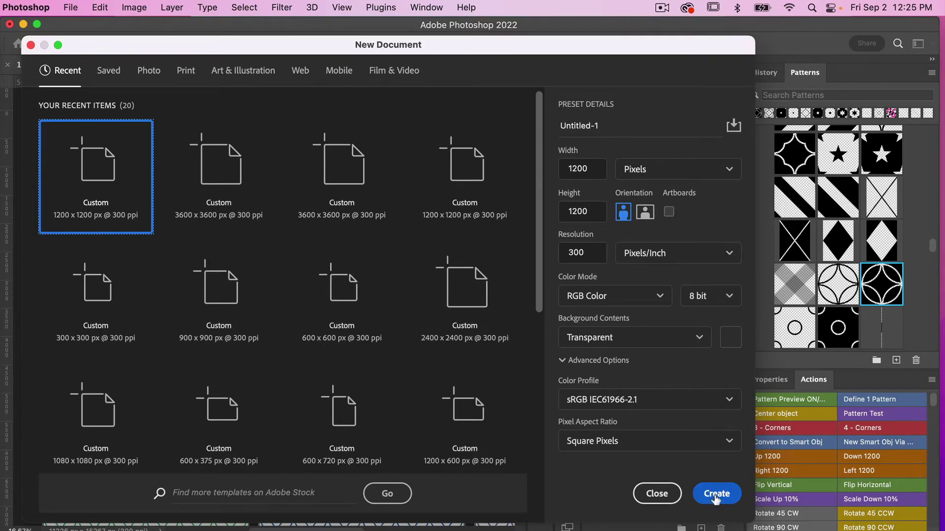
click(716, 495)
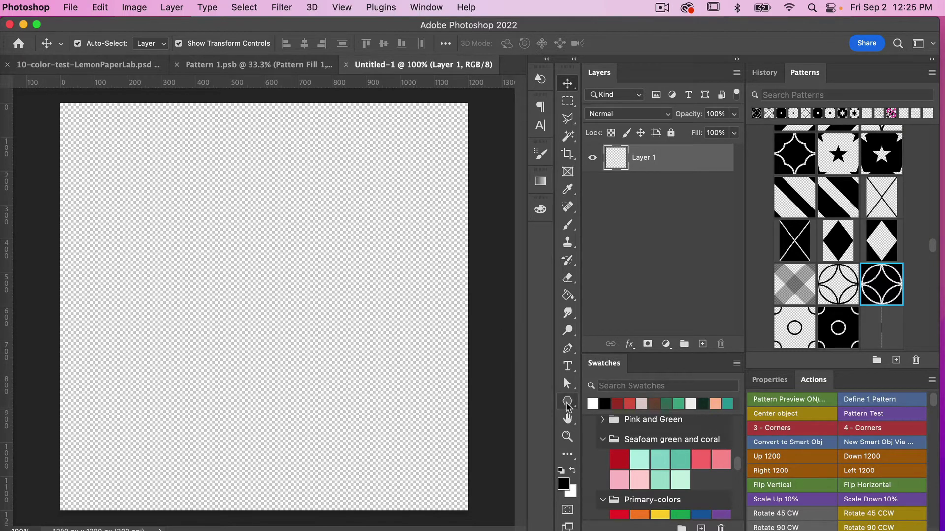
Draw a black 498 px circle with the Ellipse Tool and centre it on the canvas
drag(568, 407, 626, 412)
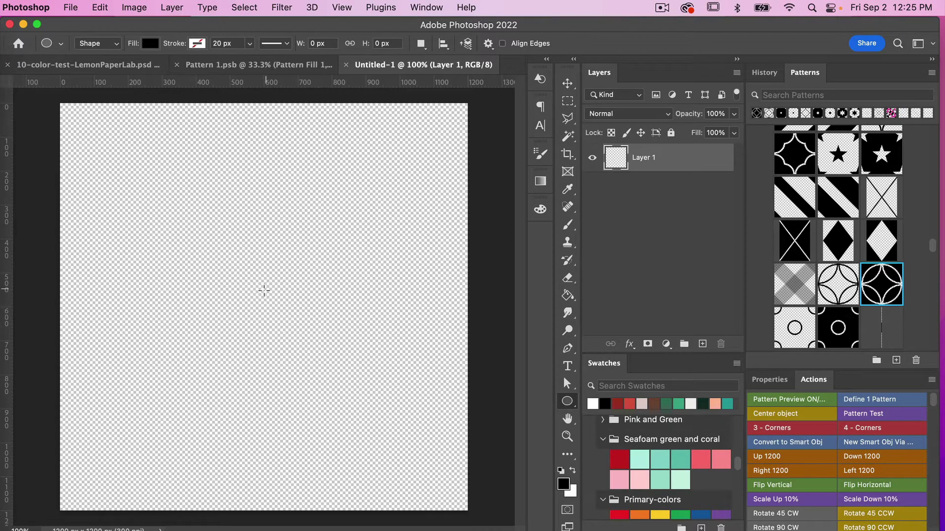
drag(197, 235, 282, 324)
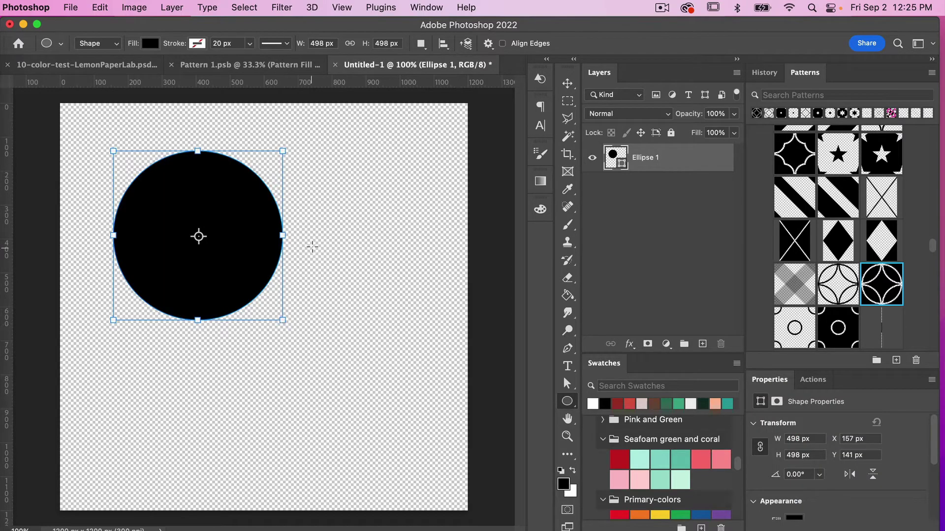
key(v)
drag(248, 247, 310, 319)
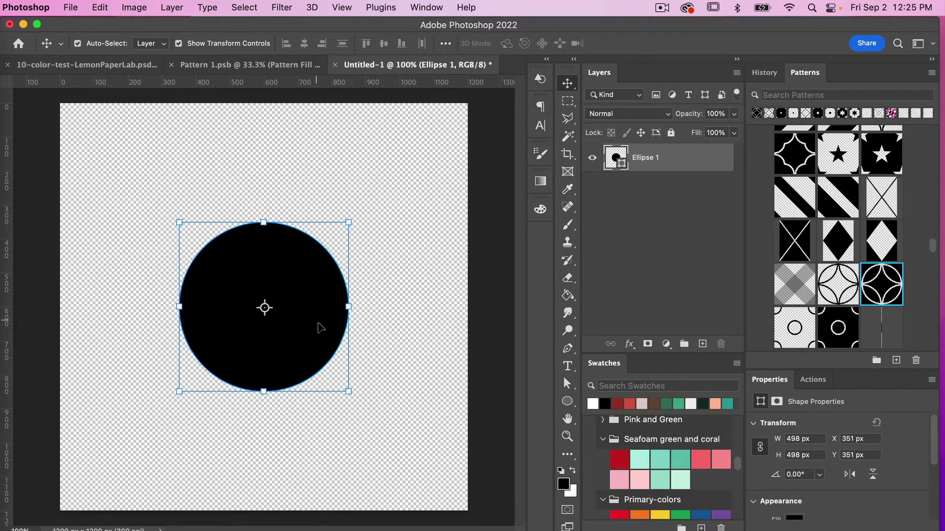
key(super+minus)
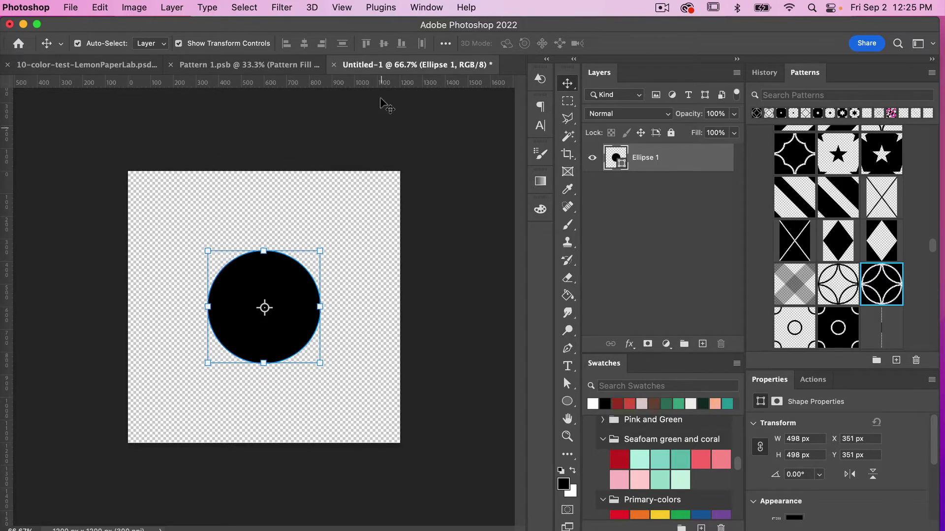
Turn on Pattern Preview and Option-drag a circle copy to the top-right corner (X 951, Y -249)
click(342, 8)
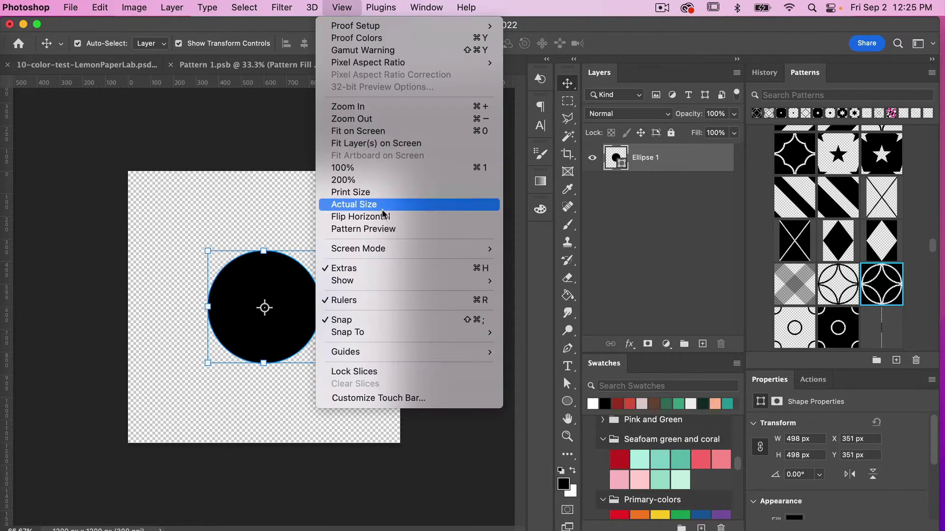
click(383, 229)
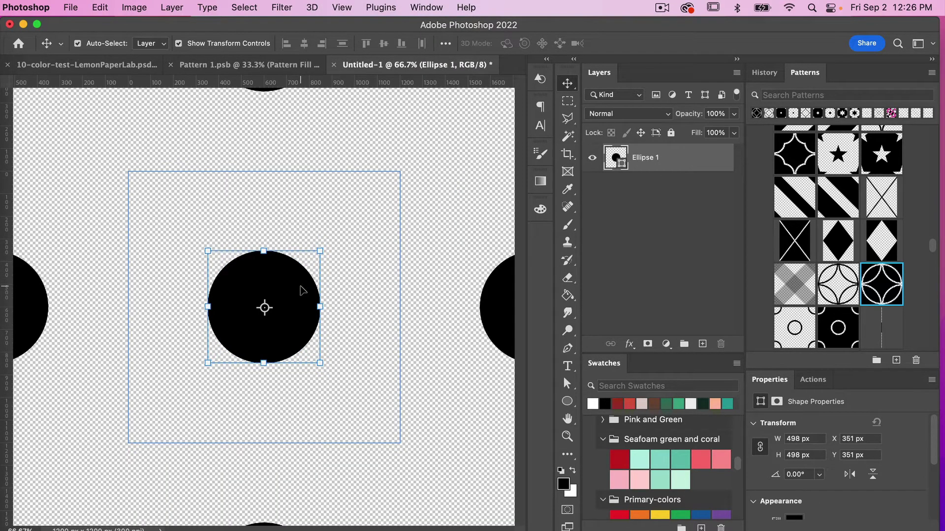
right_click(677, 161)
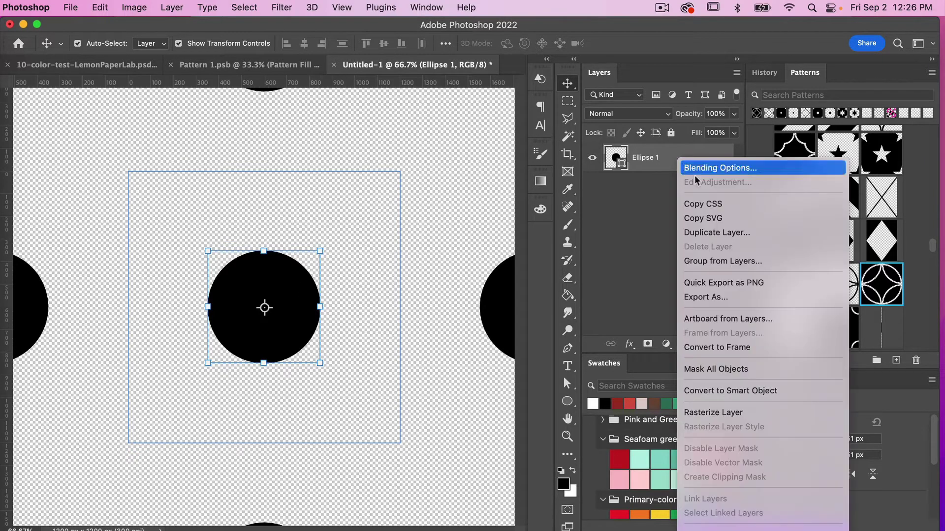
click(663, 159)
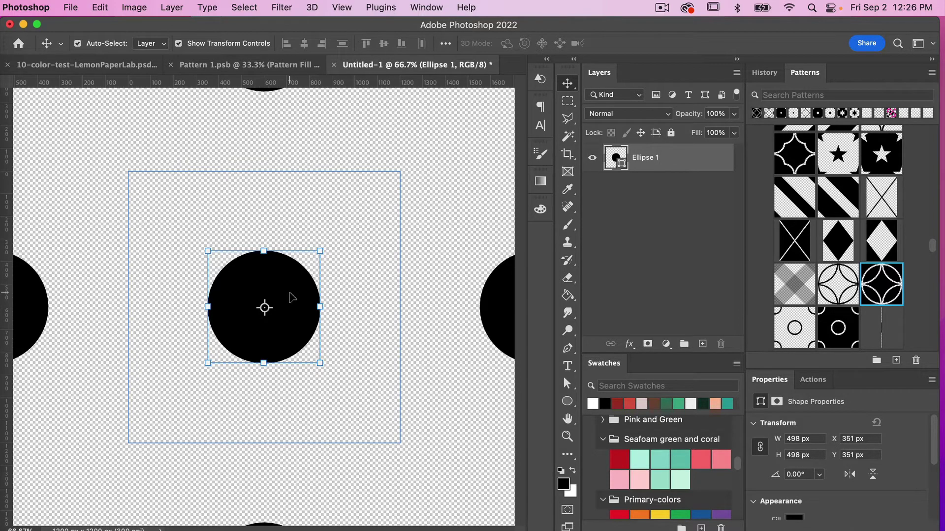
drag(293, 297, 428, 179)
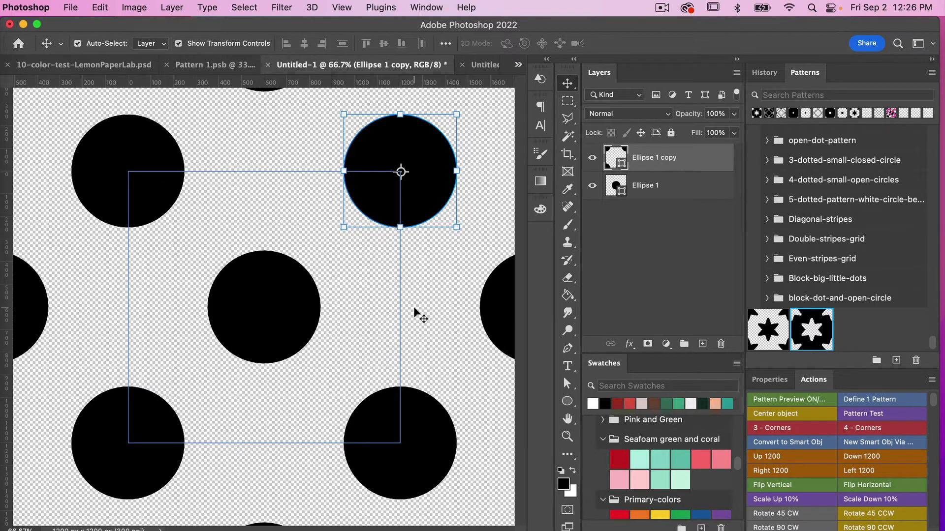
Define the polka-dot tile as a new pattern, keeping the default name Pattern 3076
click(98, 8)
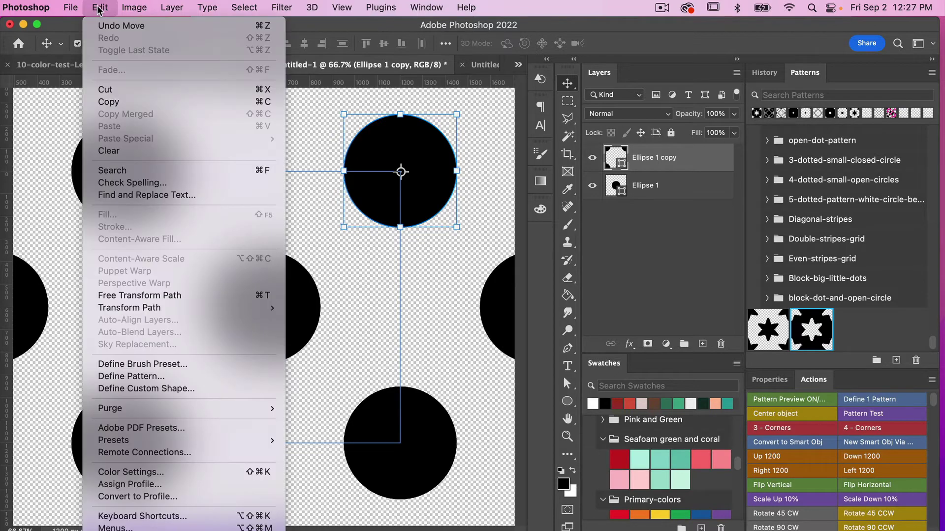
click(398, 344)
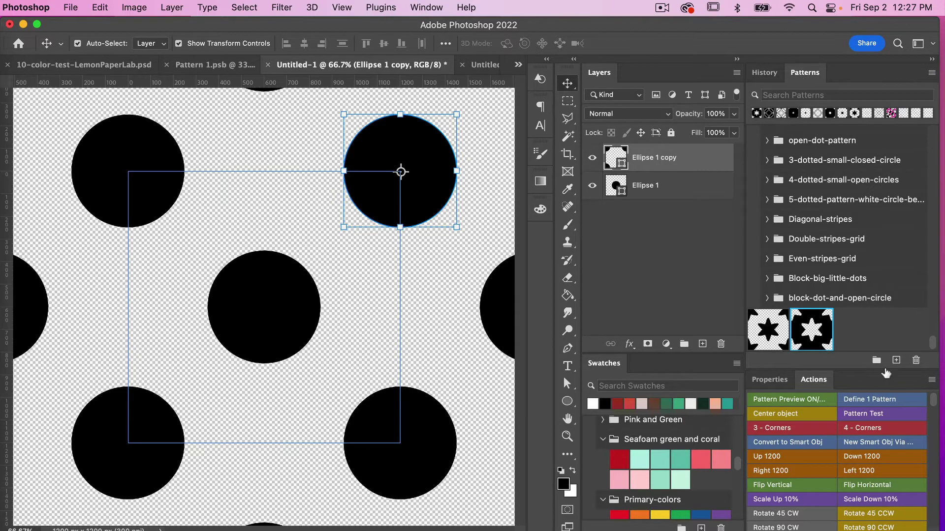
click(896, 360)
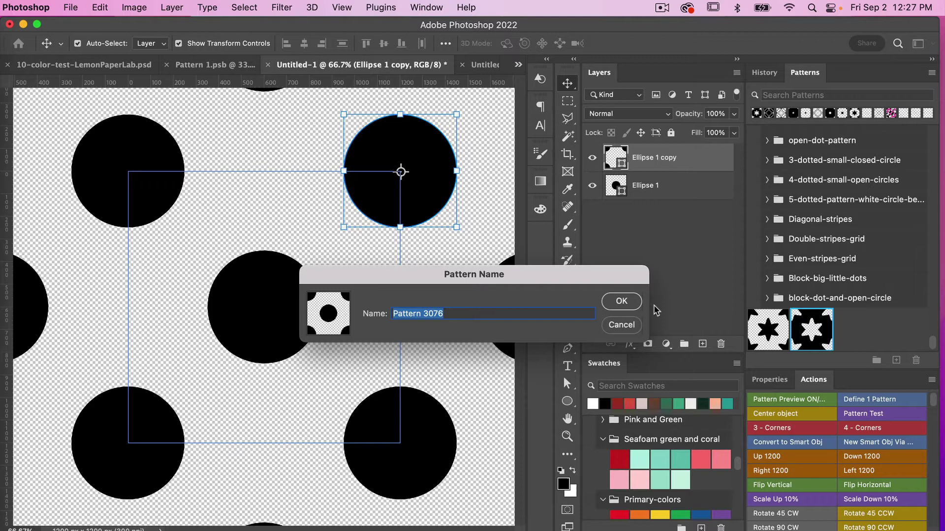
click(628, 302)
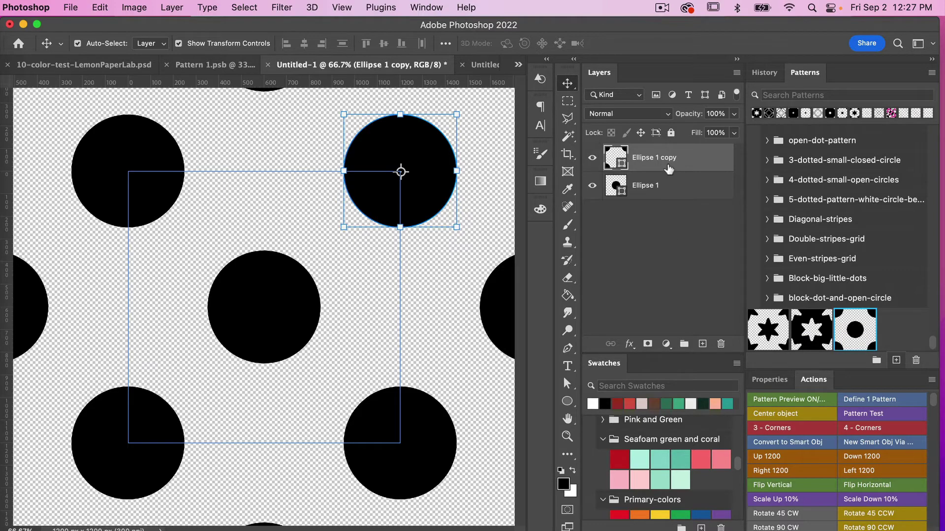
Turn off Pattern Preview, group and hide both circles, and fill a new layer with the dot pattern
click(339, 8)
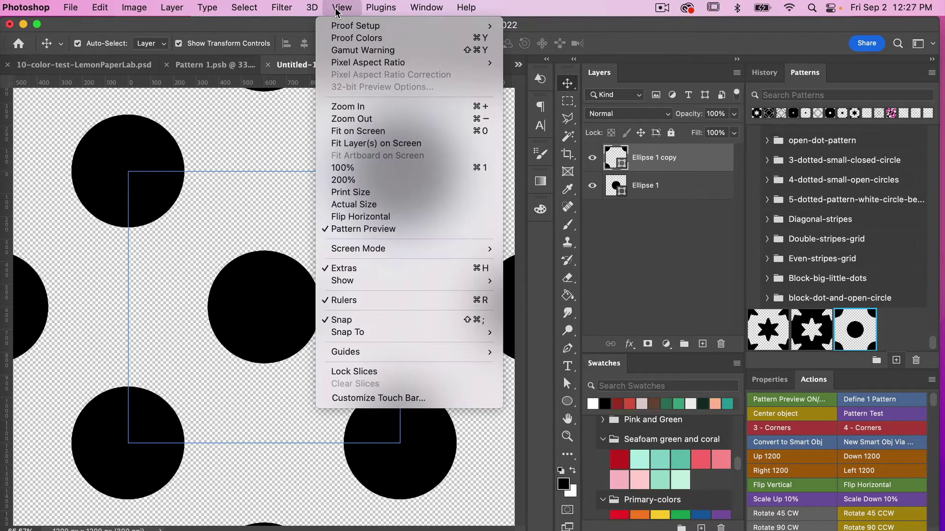
click(366, 229)
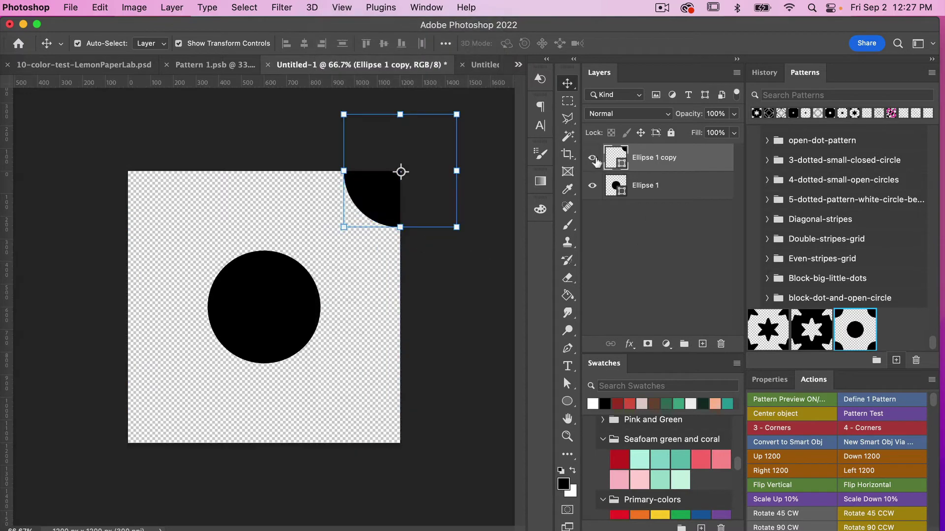
shift+click(648, 189)
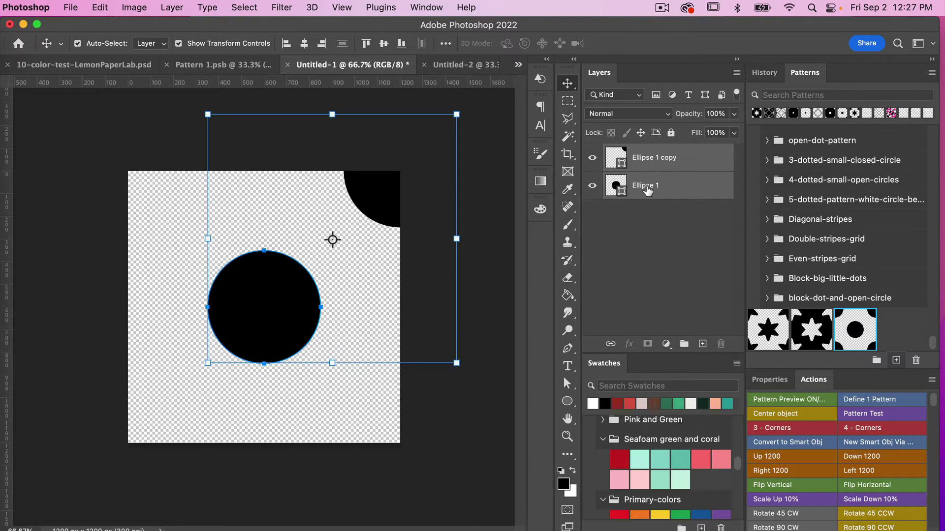
key(super+g)
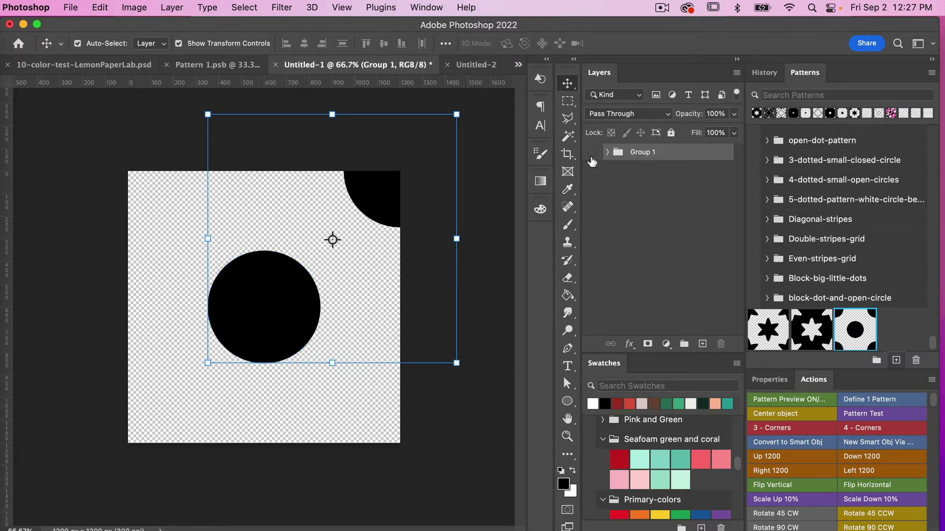
click(591, 154)
click(667, 199)
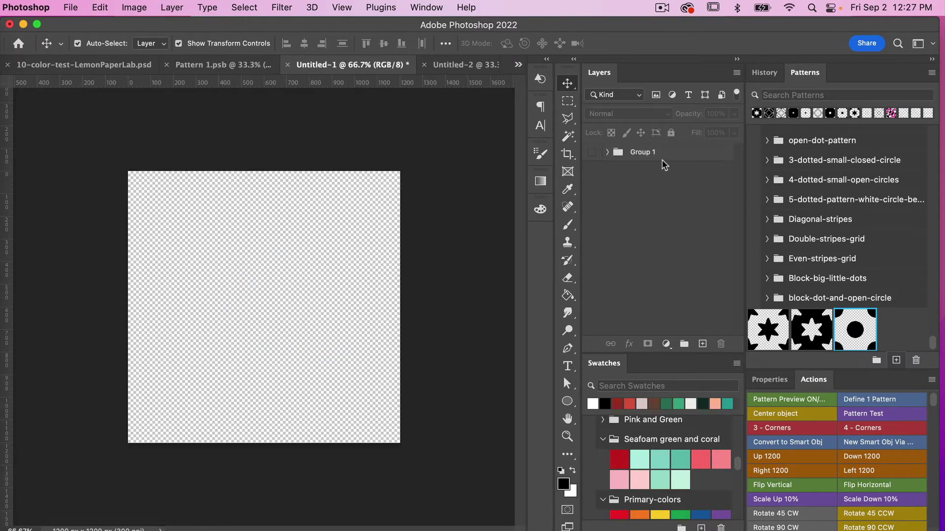
click(702, 343)
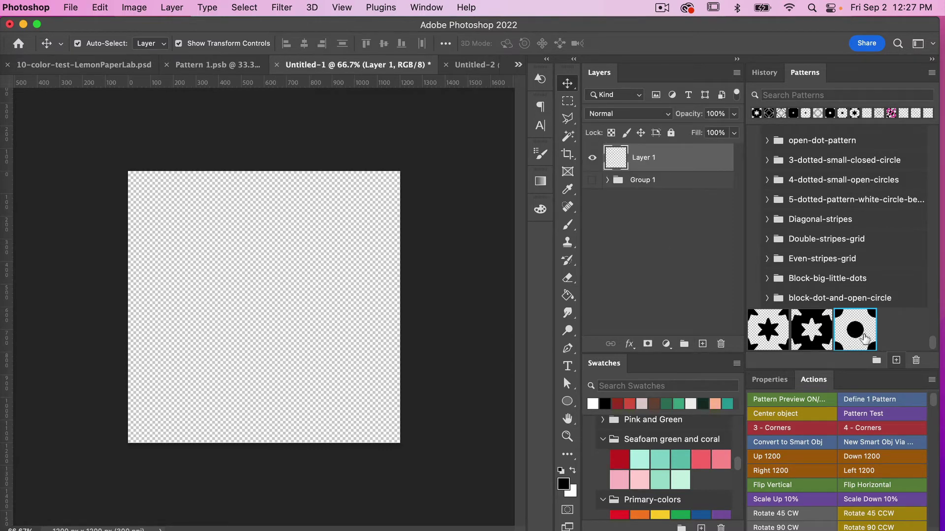
drag(863, 334, 681, 161)
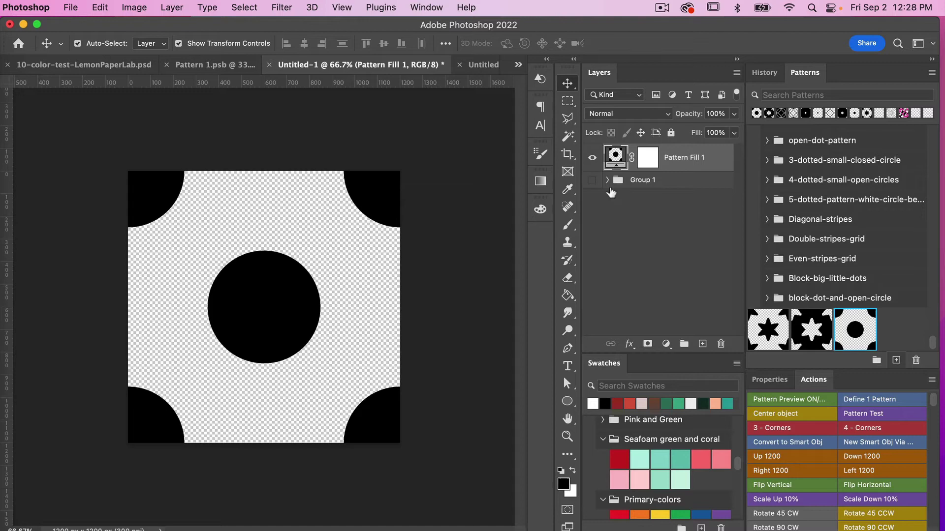
Rasterize Pattern Fill 1, select the area around its circles, and add an empty layer above
right_click(676, 159)
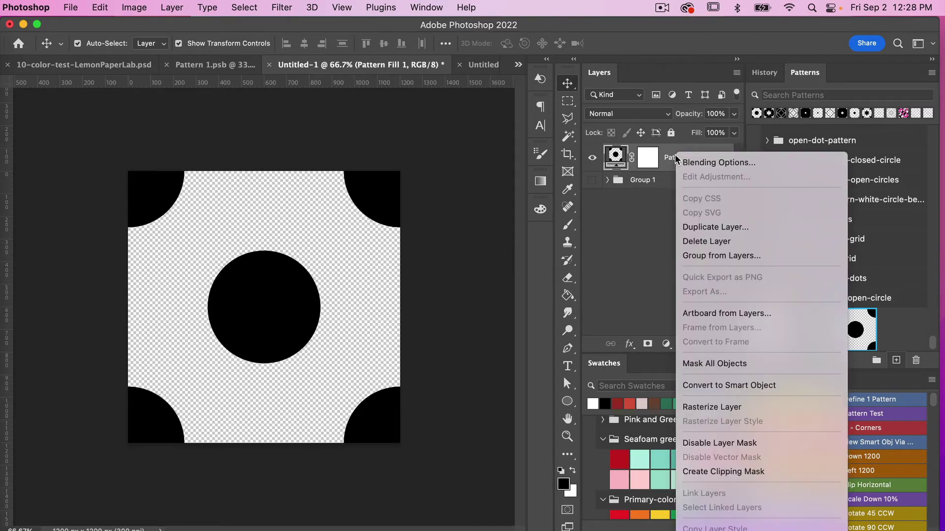
click(720, 408)
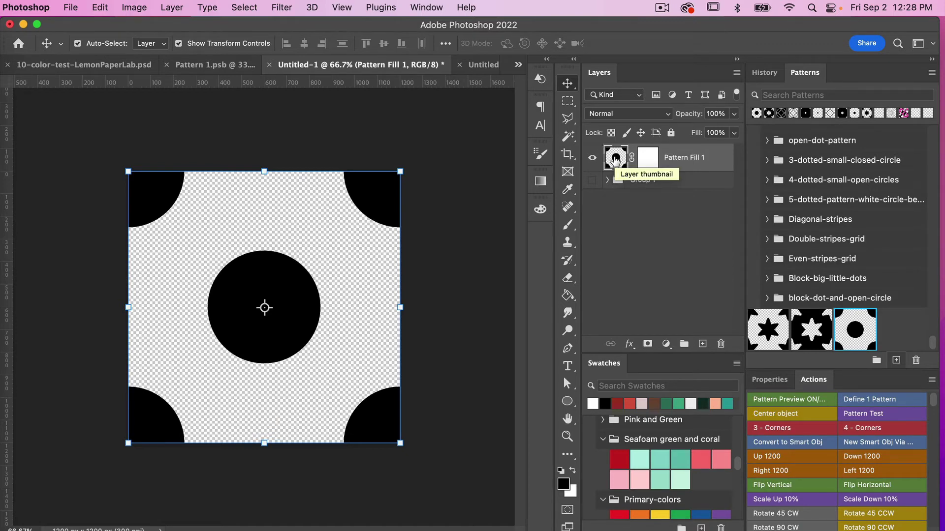
super+click(615, 159)
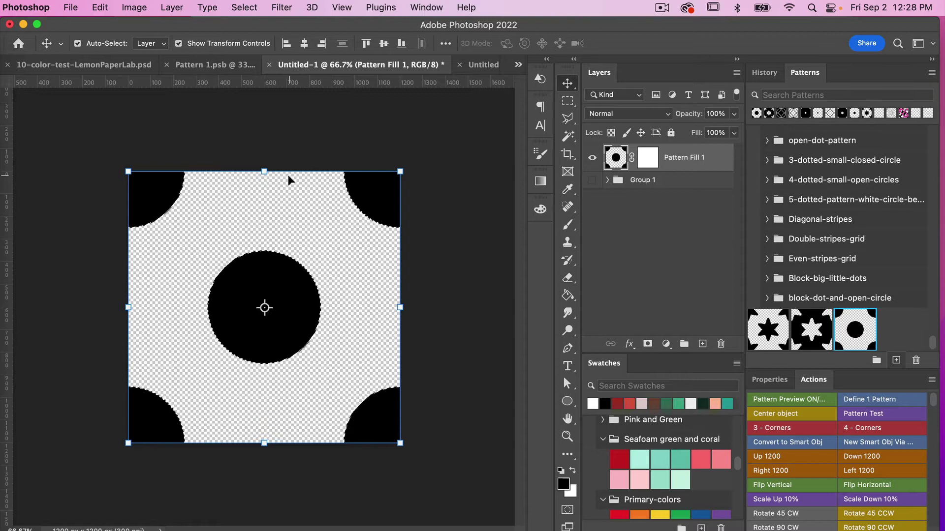
click(245, 9)
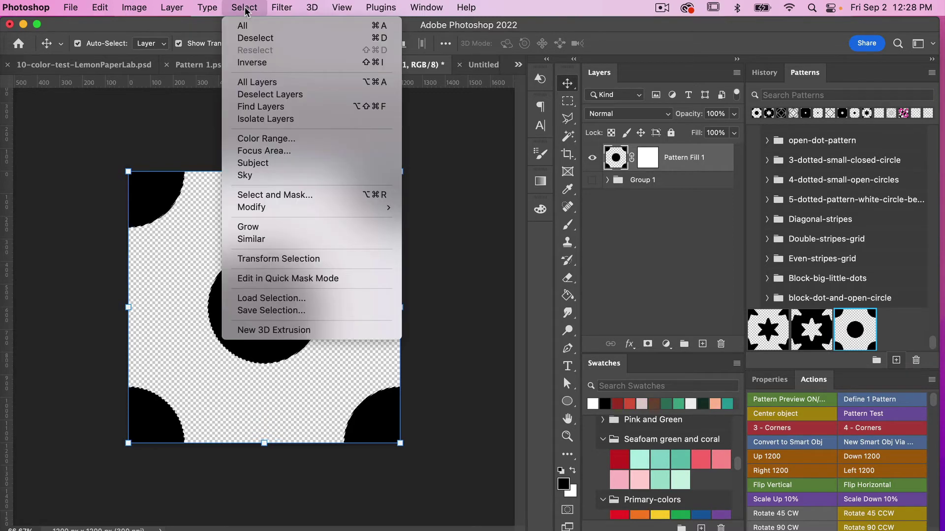
click(252, 63)
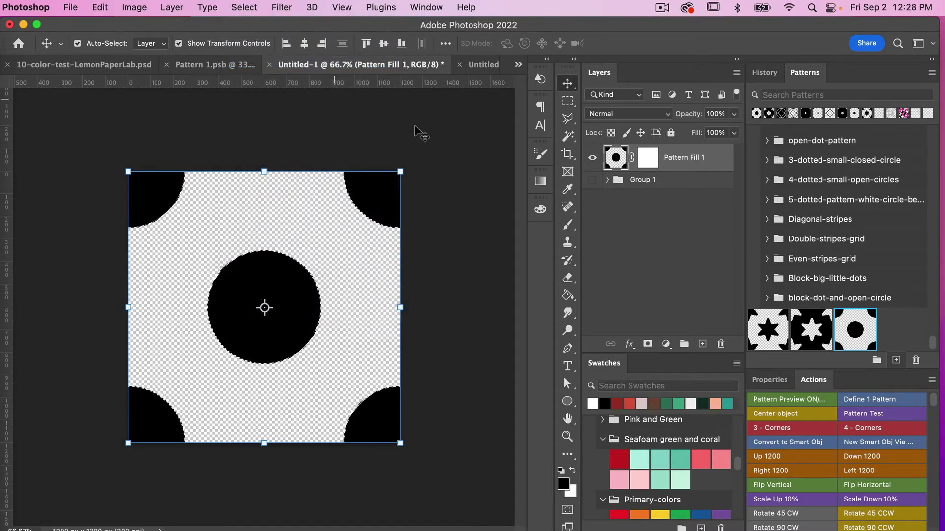
click(702, 344)
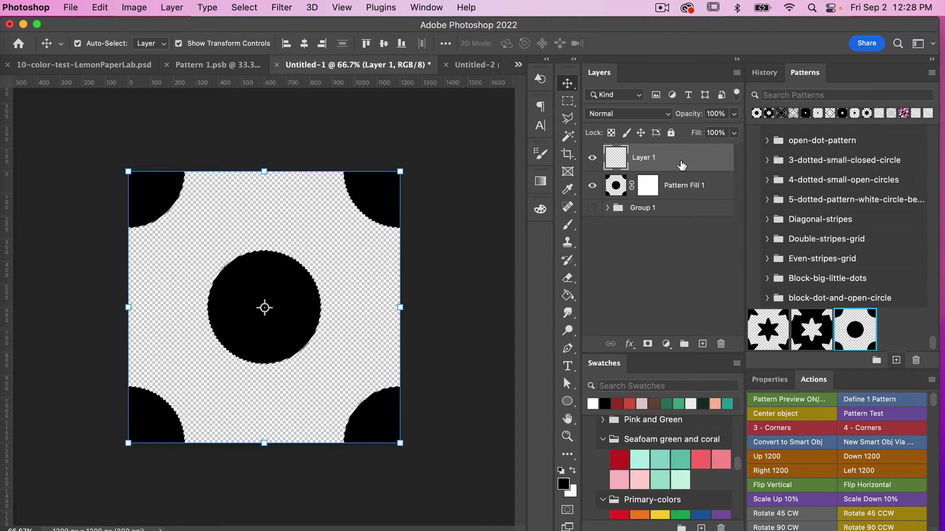
Fill the selection with black and hide Pattern Fill 1 to leave transparent circles
key(alt+BackSpace)
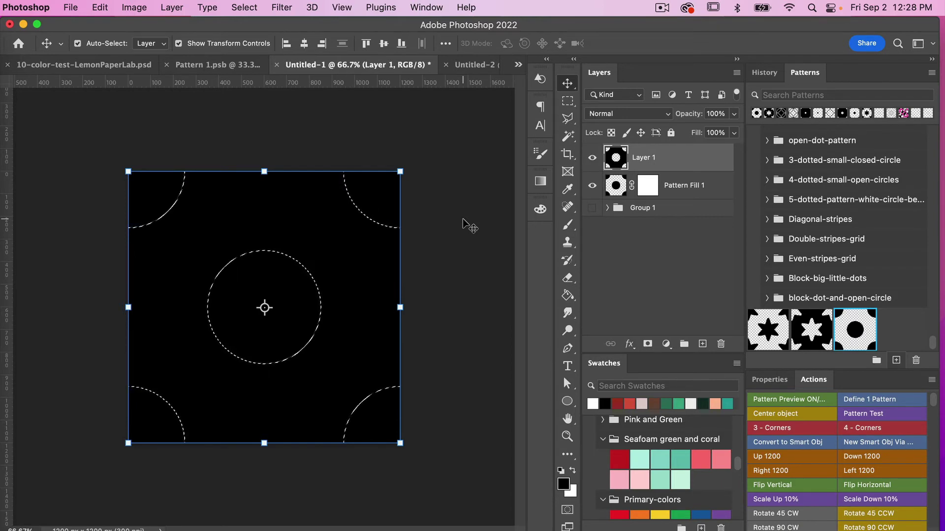
key(super+d)
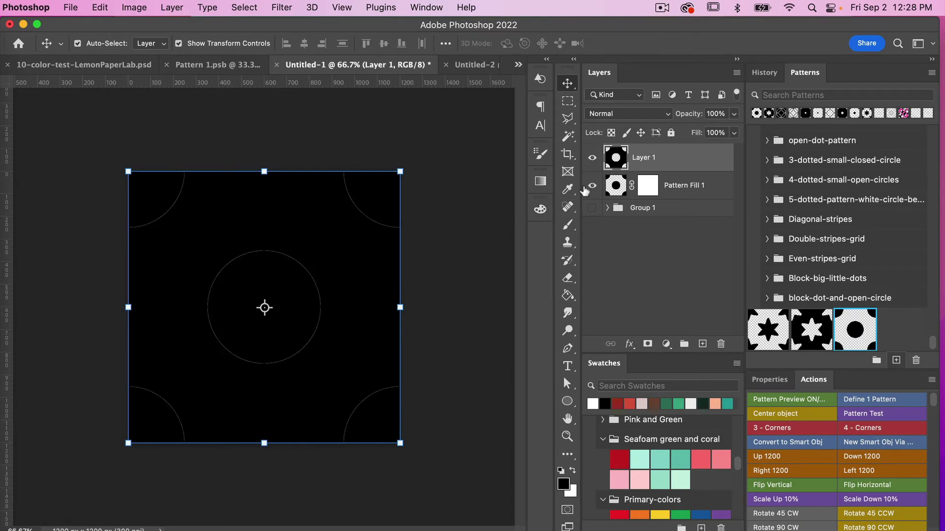
click(592, 186)
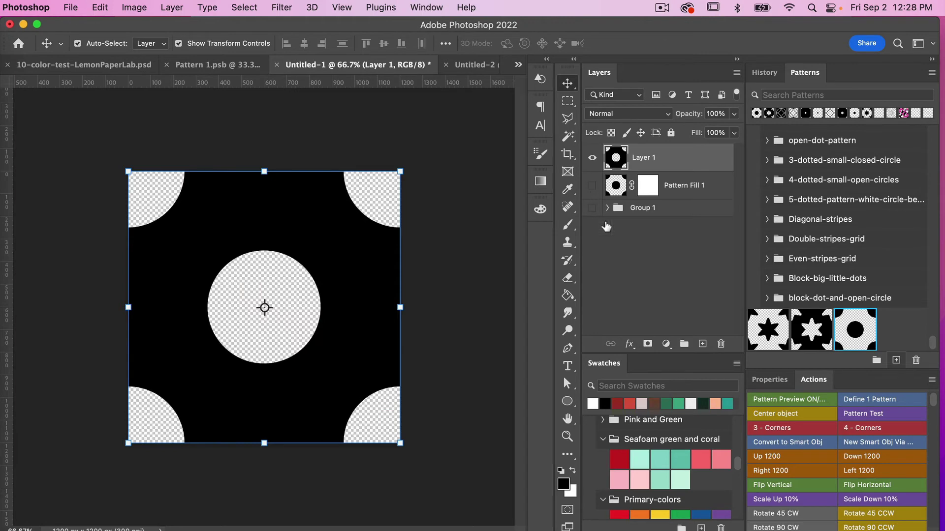
Save the black tile with transparent dots as Pattern 3077, then return to Pattern 1.psb
click(896, 361)
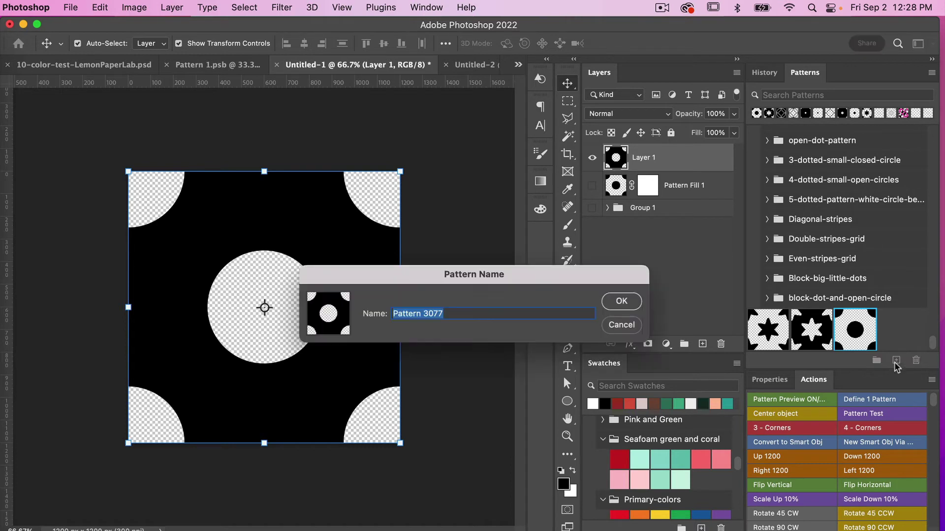
click(621, 302)
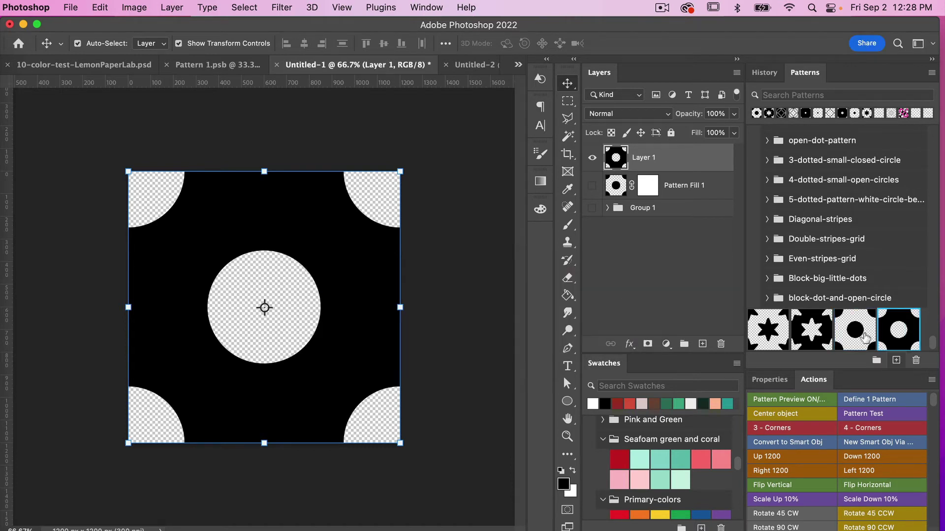
click(210, 65)
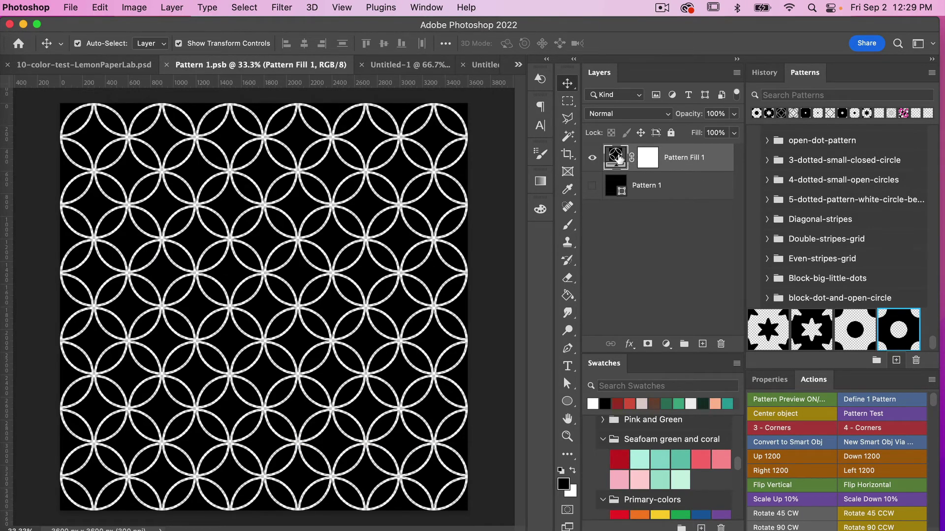
Fill Pattern 1.psb with the black polka-dot tile, save it, and preview white dots in the template
click(850, 329)
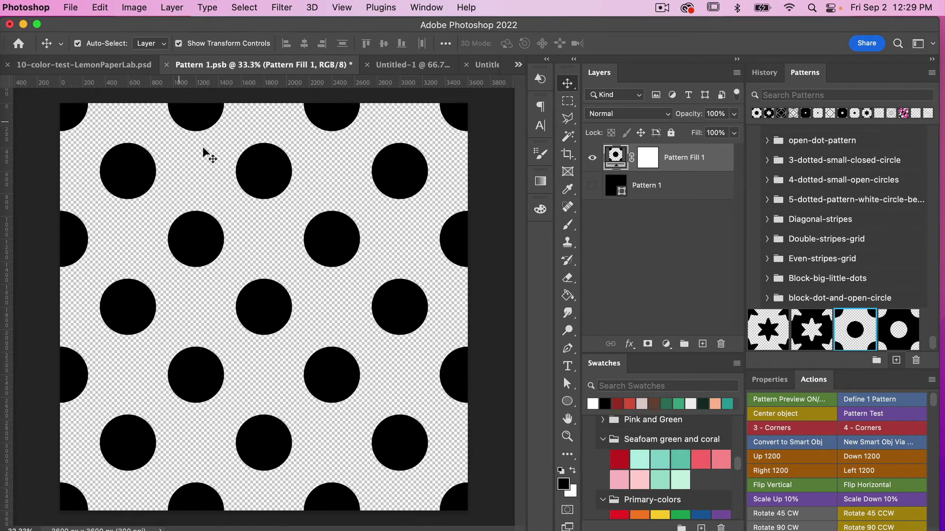
key(super+s)
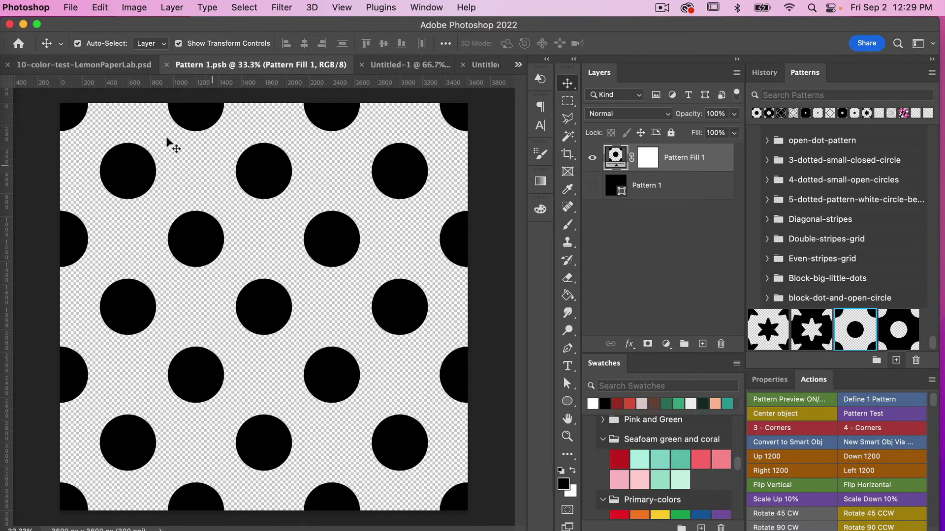
click(98, 68)
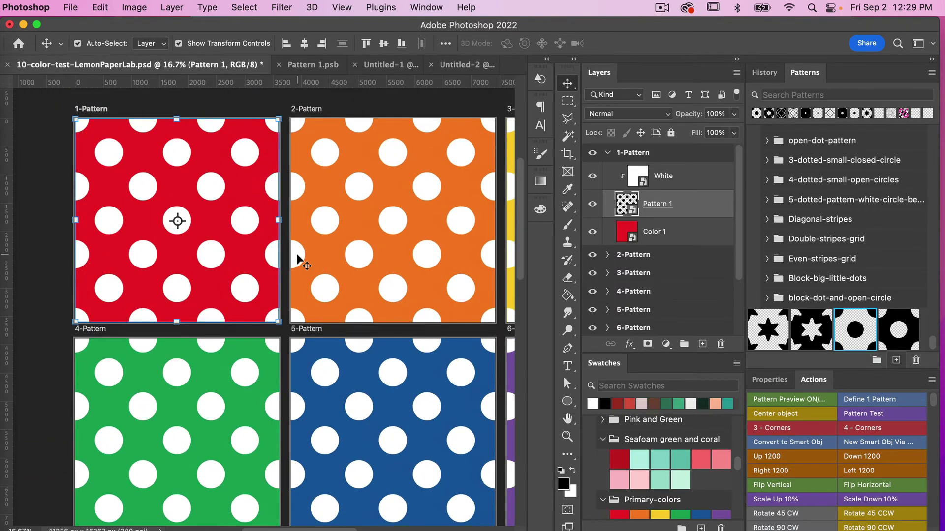
scroll(300, 258, left, 3)
scroll(300, 258, up, 2)
scroll(372, 421, down, 10)
scroll(373, 420, right, 5)
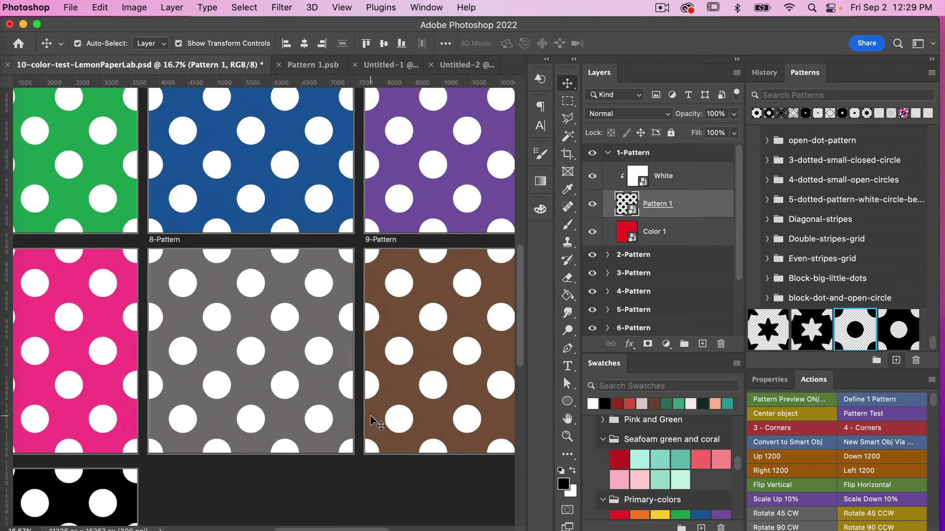
scroll(373, 420, up, 12)
scroll(372, 421, down, 1)
scroll(373, 420, left, 1)
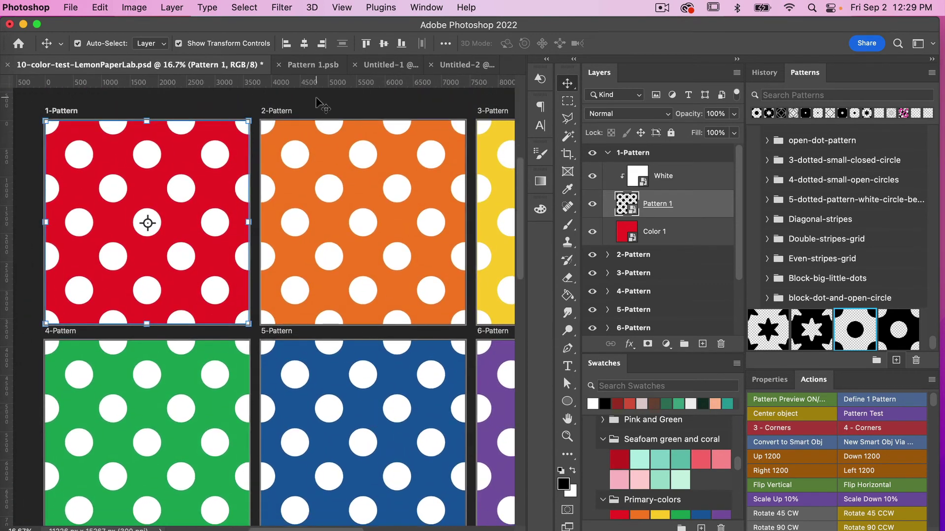
click(313, 65)
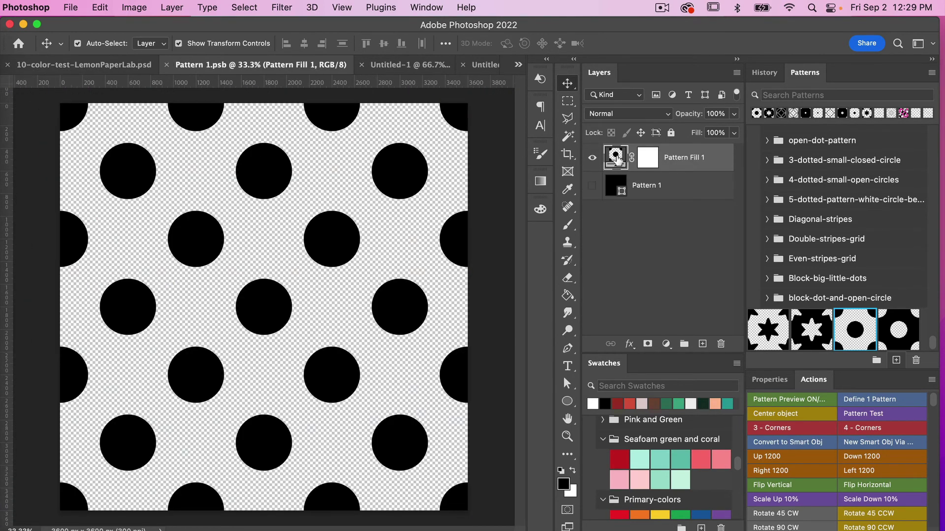
Fill Pattern 1.psb with the inverse tile, save, and preview coloured dots on white in 10-color-test-LemonPaperLab.psd
click(893, 327)
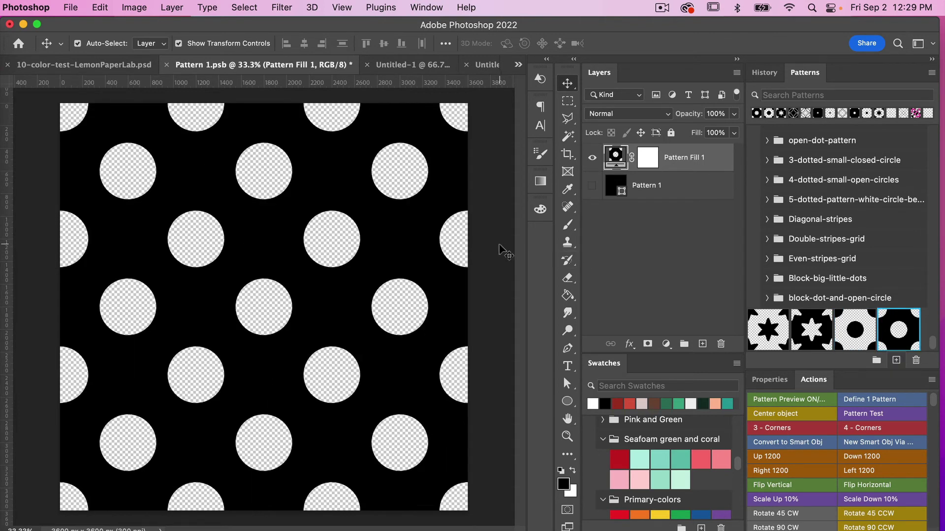
key(super+s)
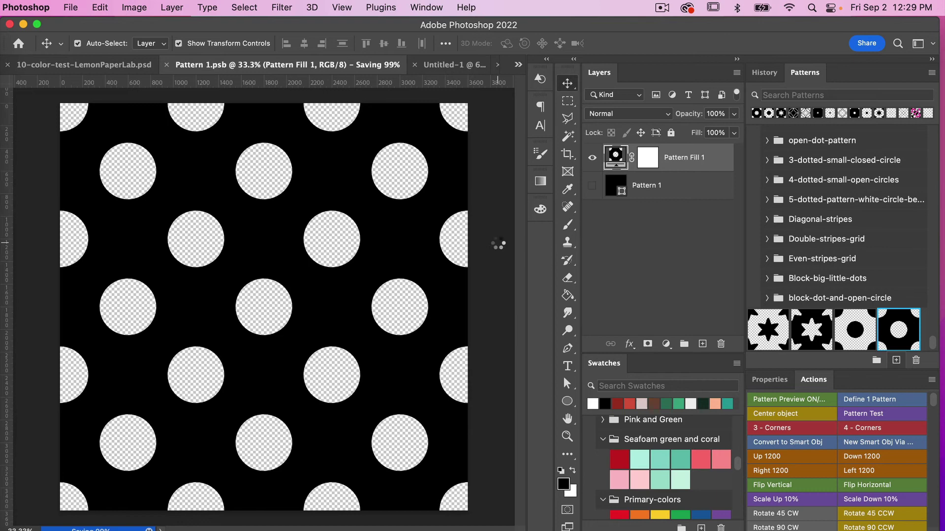
click(106, 65)
scroll(339, 307, right, 3)
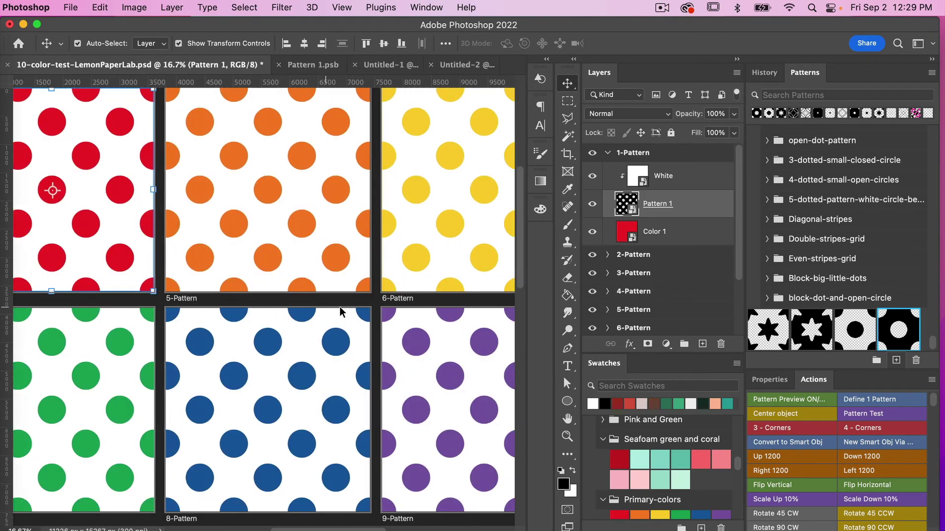
scroll(340, 307, down, 7)
scroll(340, 301, left, 3)
scroll(340, 301, up, 8)
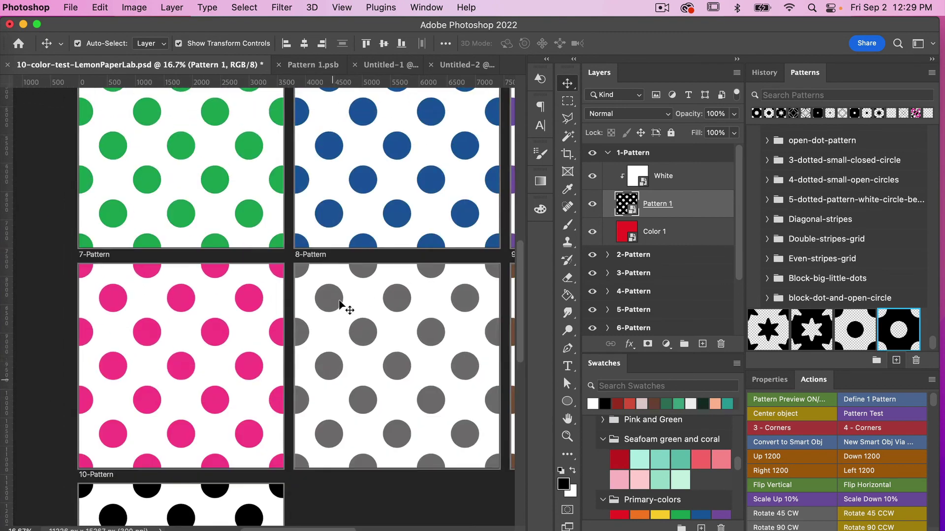
scroll(339, 301, down, 3)
scroll(339, 301, right, 1)
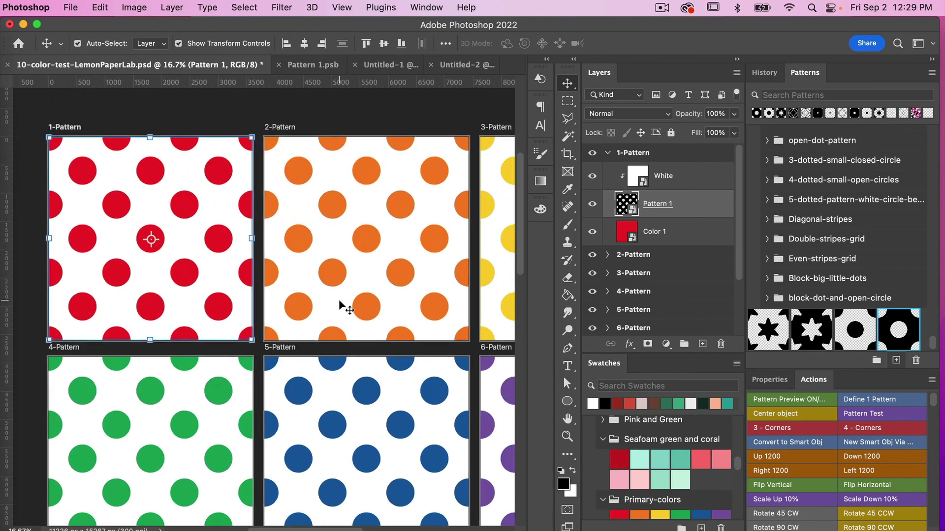